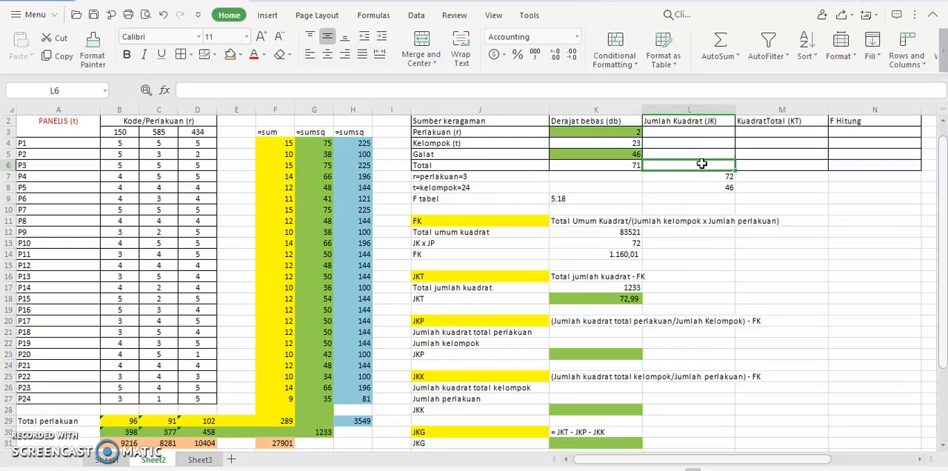
Fill the Total row's Jumlah Kuadrat (JK) in L6 with a reference to the JKT result in K18.
{"action": "type", "text": "="}
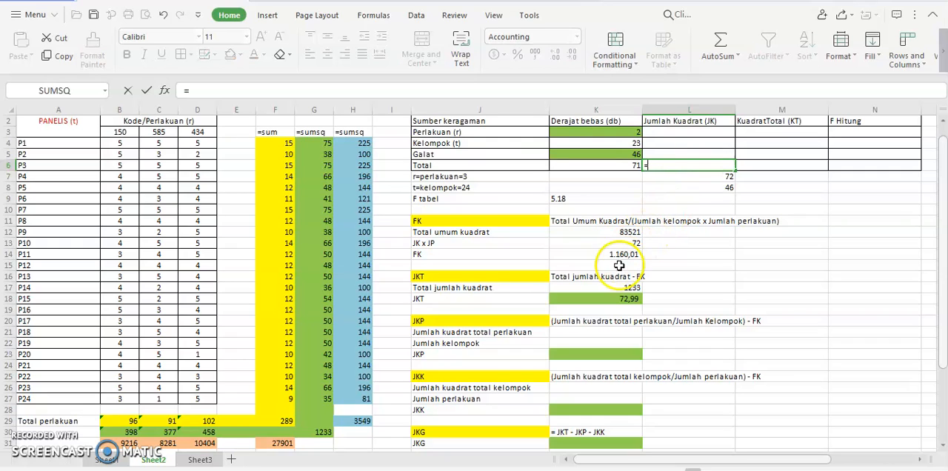
{"action": "left_click", "coordinate": [609, 299]}
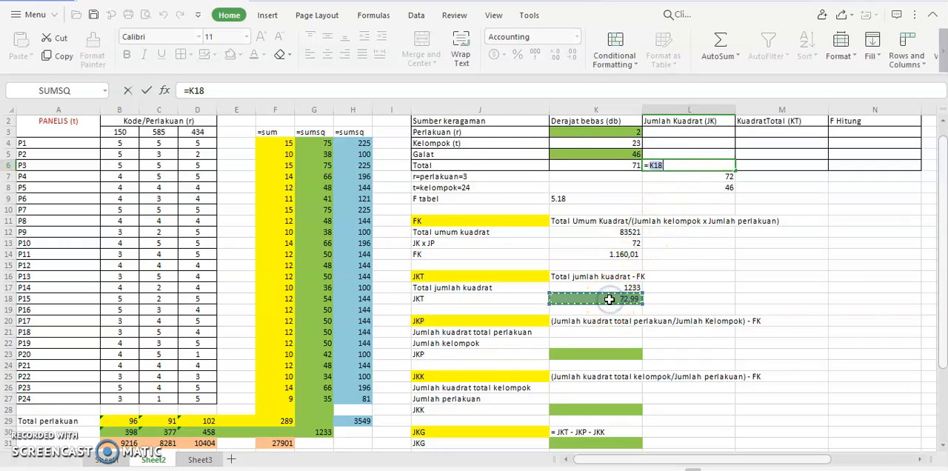
{"action": "key", "text": "Return"}
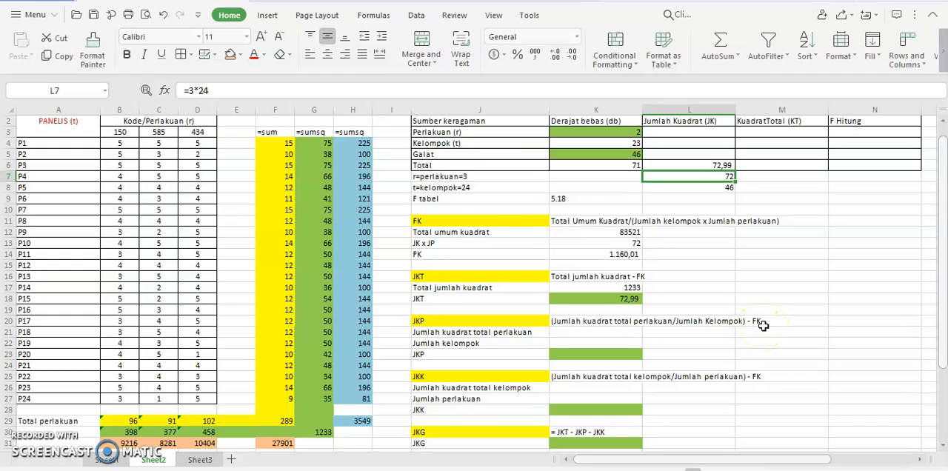
In the JKP section, link the Jumlah kuadrat total perlakuan in K21 to F31 and enter 24 as the Jumlah kelompok in K22.
{"action": "left_click", "coordinate": [597, 333]}
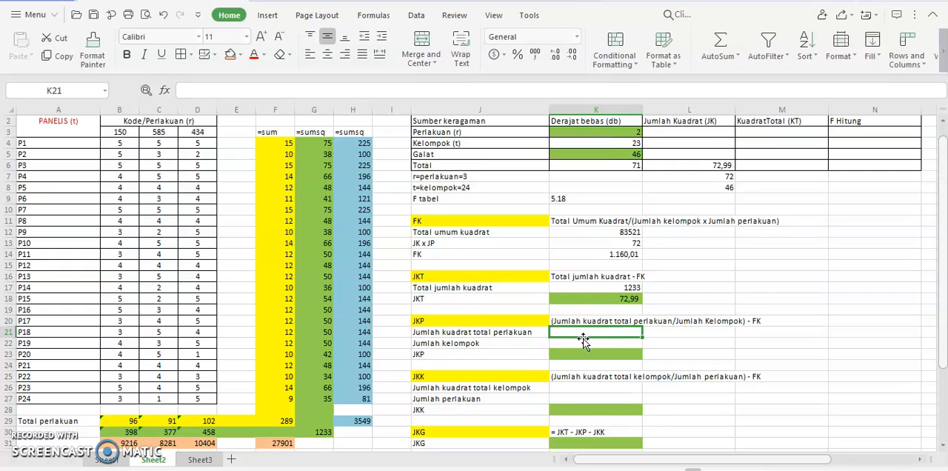
{"action": "left_click", "coordinate": [276, 443]}
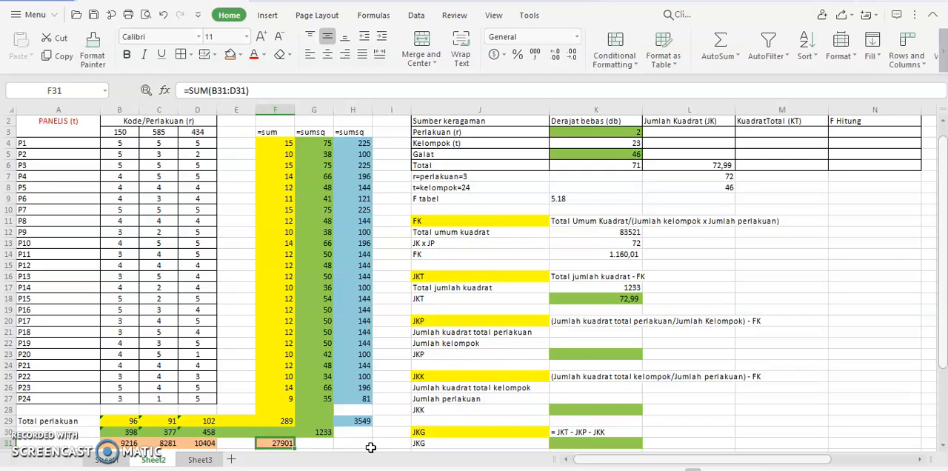
{"action": "left_click", "coordinate": [616, 332]}
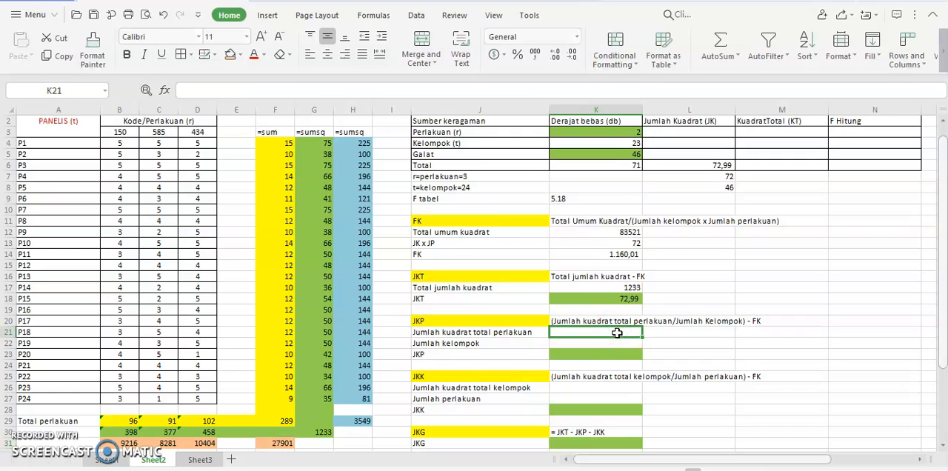
{"action": "type", "text": "="}
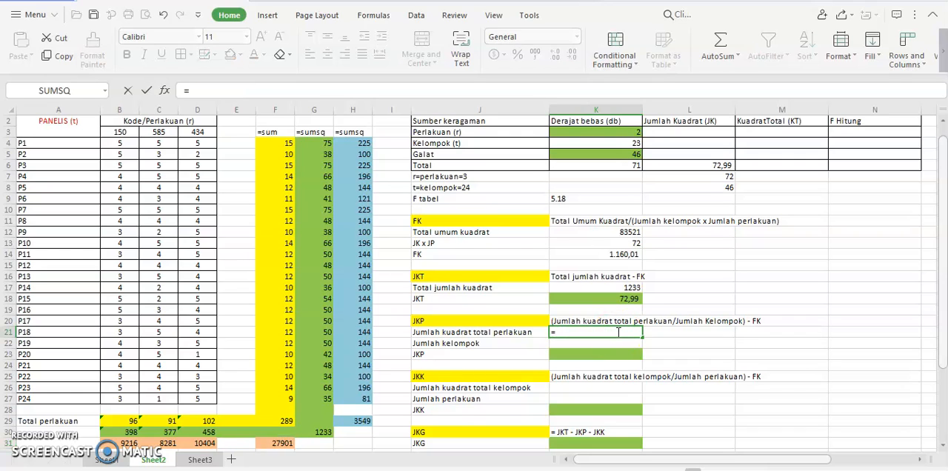
{"action": "left_click", "coordinate": [286, 444]}
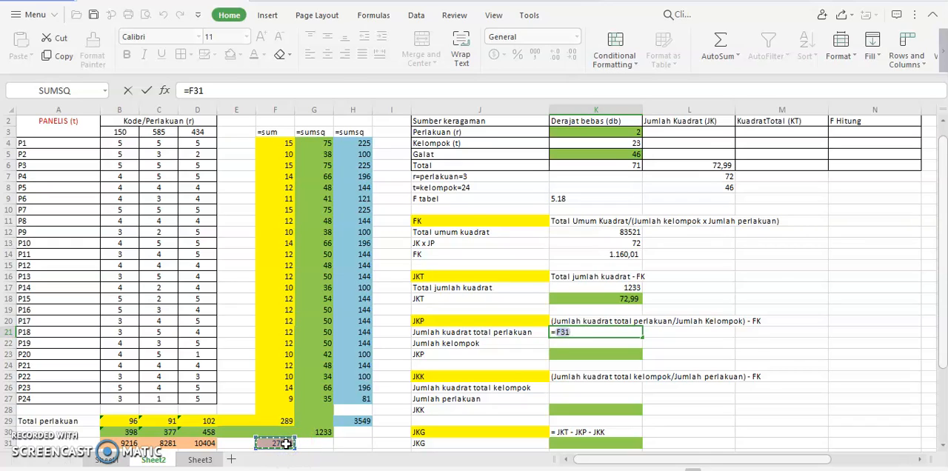
{"action": "key", "text": "Return"}
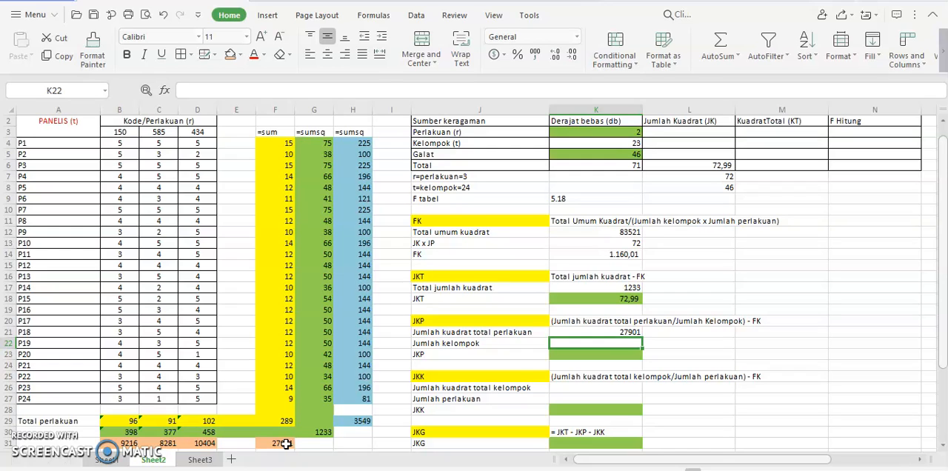
{"action": "type", "text": "24"}
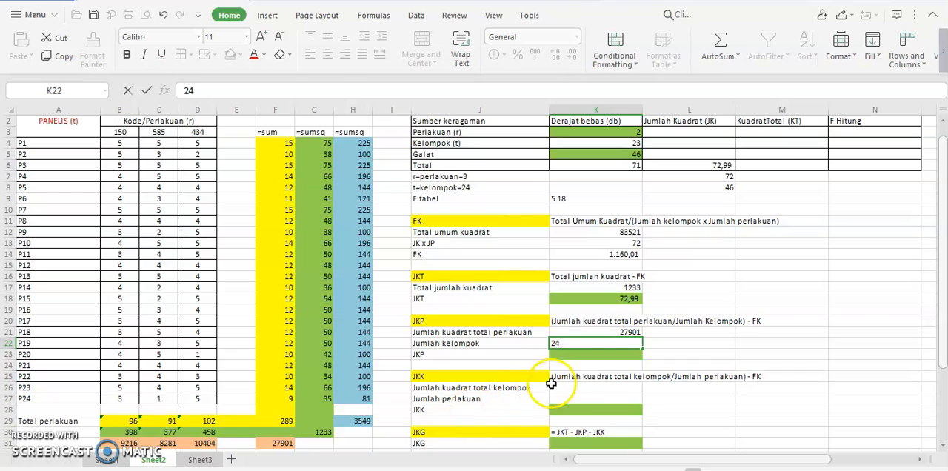
{"action": "left_click", "coordinate": [606, 359]}
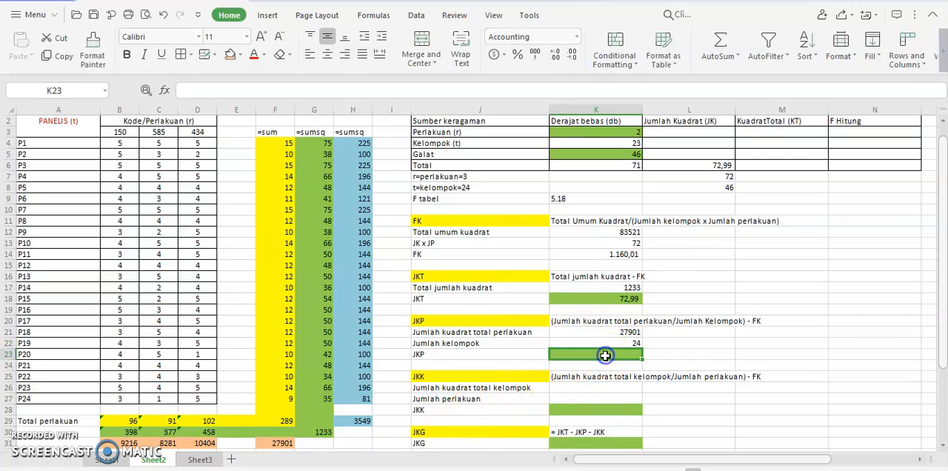
Calculate =K21/K22 in L22 and format the result with a thousands separator.
{"action": "left_click", "coordinate": [682, 345]}
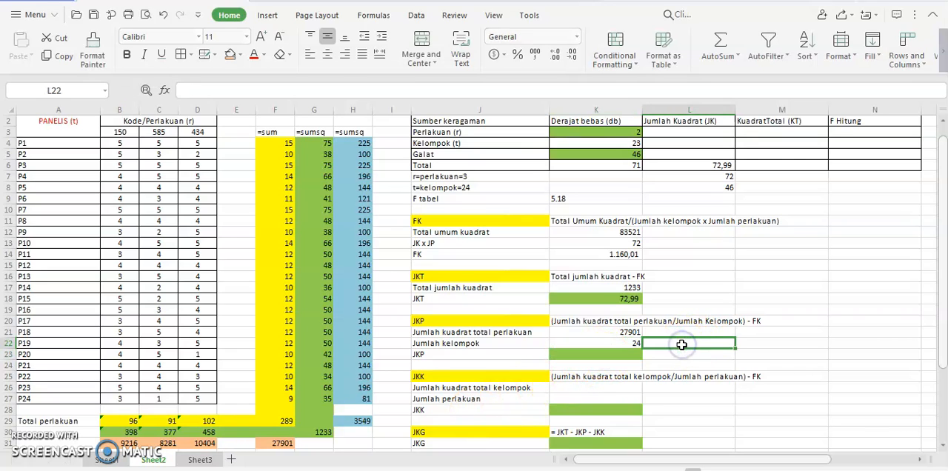
{"action": "type", "text": "="}
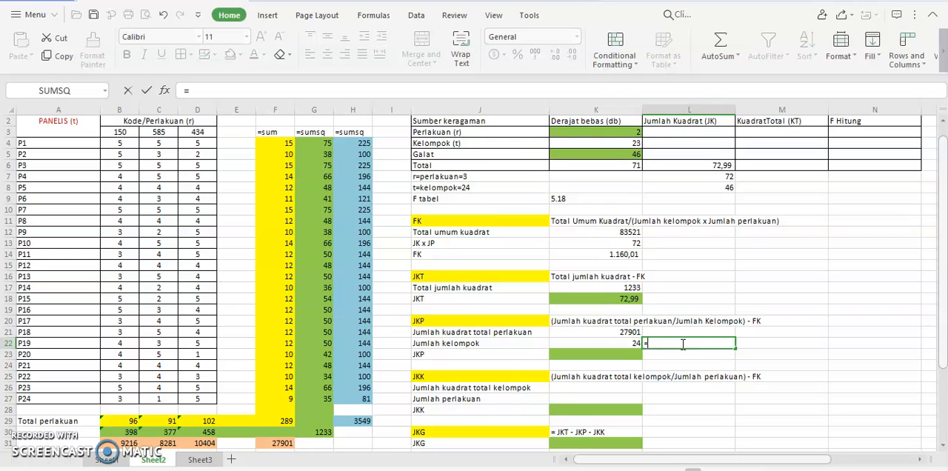
{"action": "left_click", "coordinate": [625, 332]}
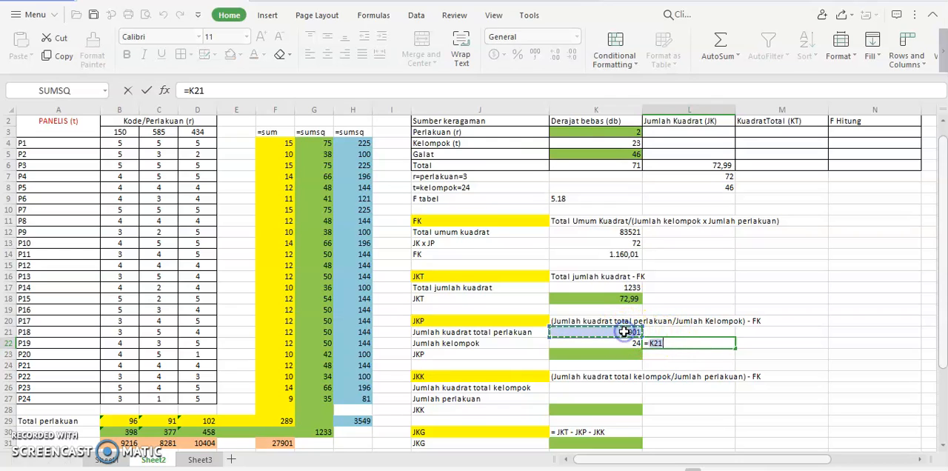
{"action": "type", "text": "/"}
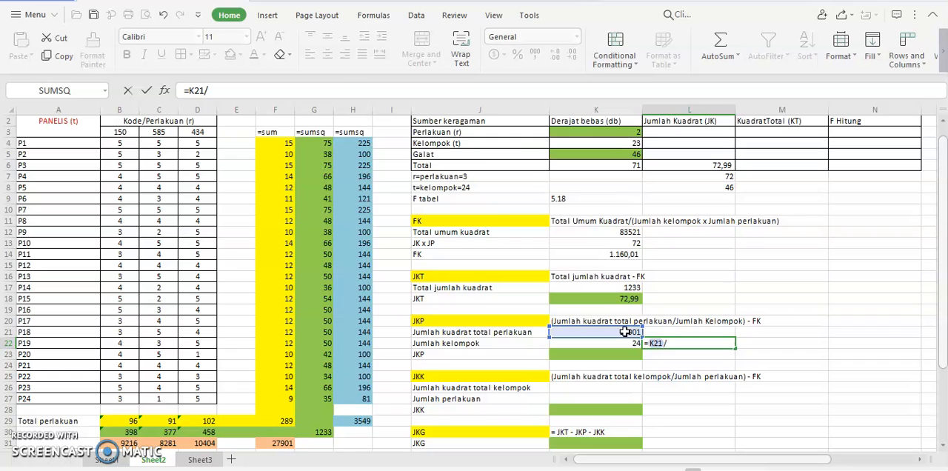
{"action": "left_click", "coordinate": [625, 343]}
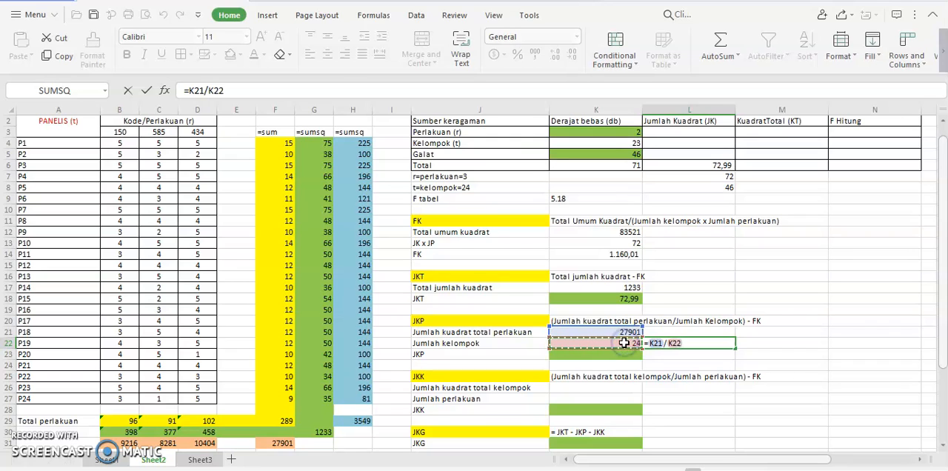
{"action": "key", "text": "Return"}
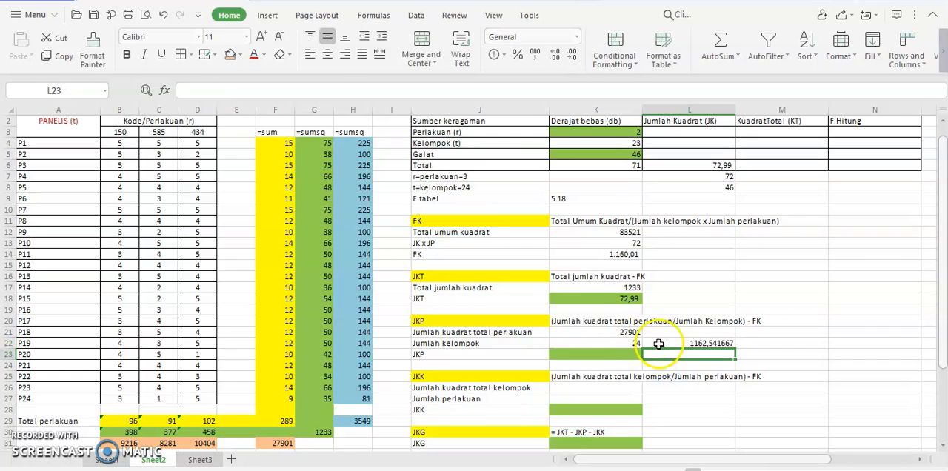
{"action": "left_click", "coordinate": [713, 344]}
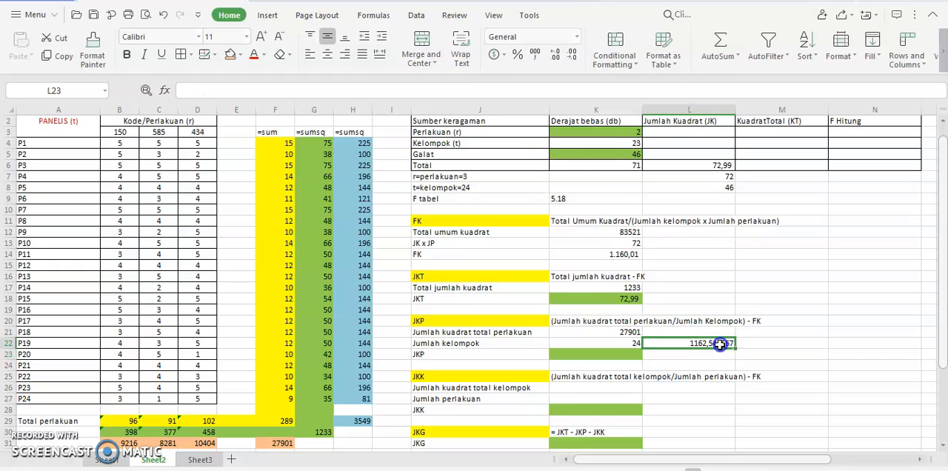
{"action": "left_click", "coordinate": [535, 54]}
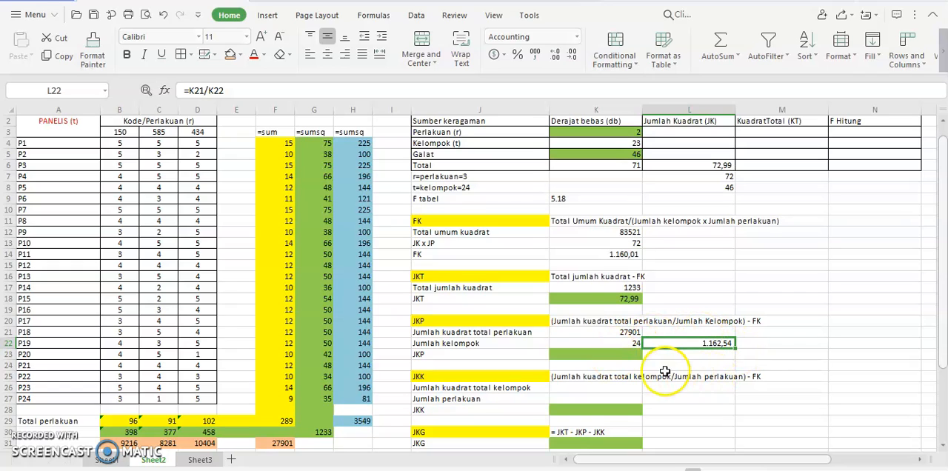
Calculate JKP in K23 by subtracting FK from the quotient, using =L22-K14.
{"action": "left_click", "coordinate": [603, 354]}
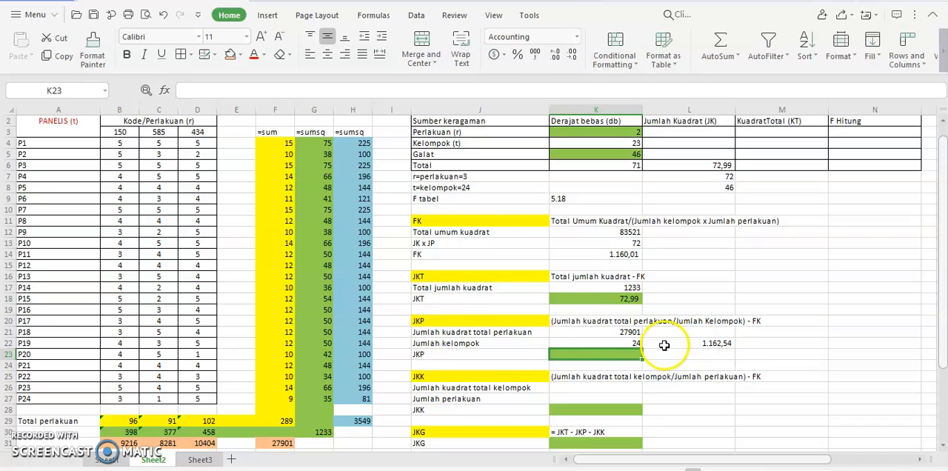
{"action": "type", "text": "="}
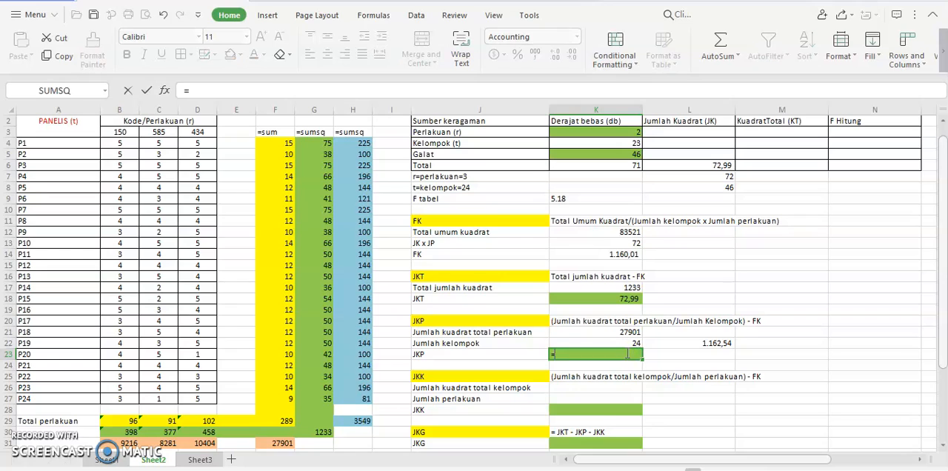
{"action": "left_click", "coordinate": [726, 343]}
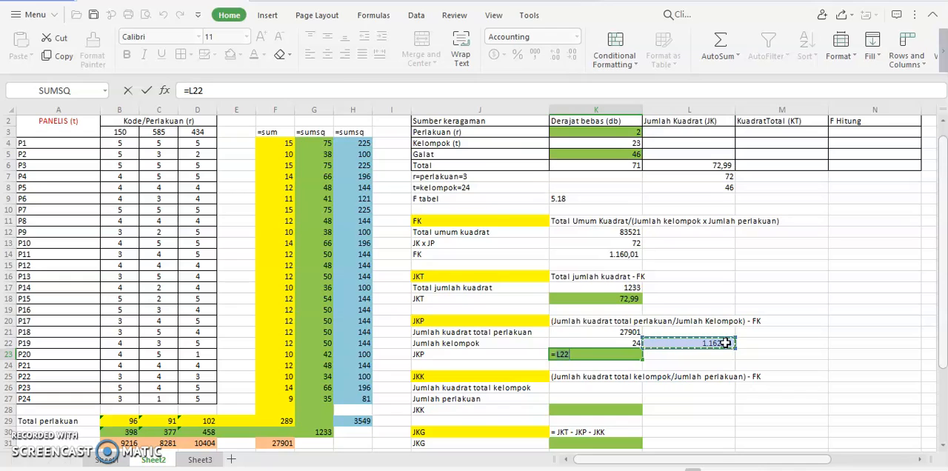
{"action": "type", "text": "-"}
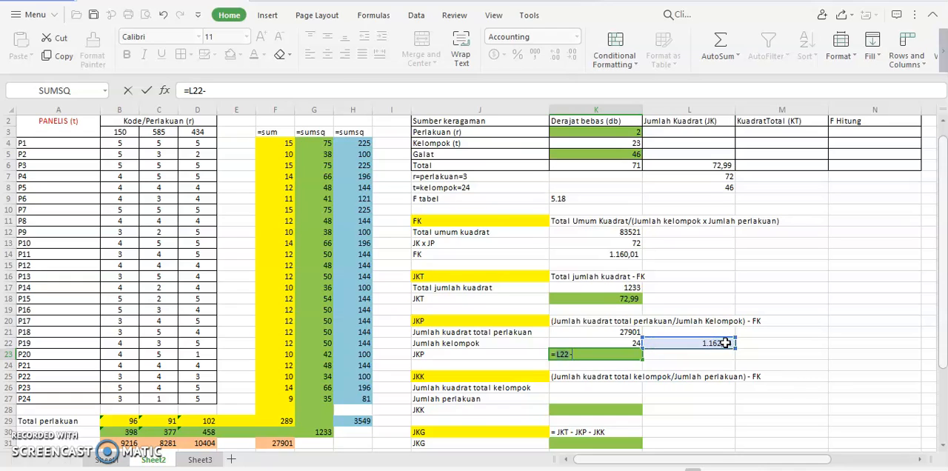
{"action": "left_click", "coordinate": [613, 254]}
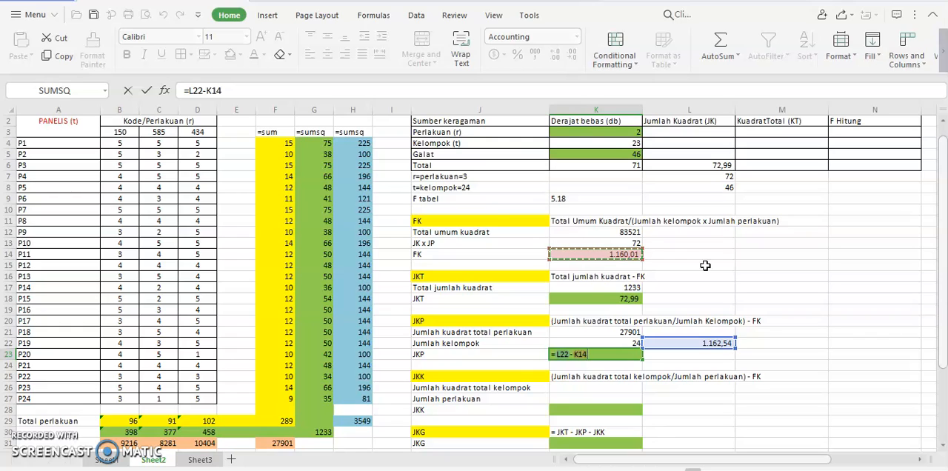
{"action": "key", "text": "Return"}
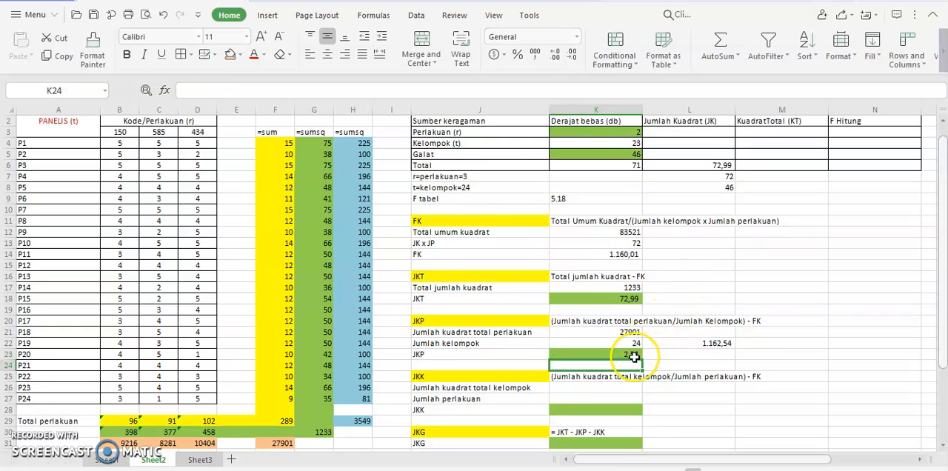
Fill the Perlakuan row's Jumlah Kuadrat (JK) in L3 with a reference to the JKP result in K23.
{"action": "left_click", "coordinate": [724, 132]}
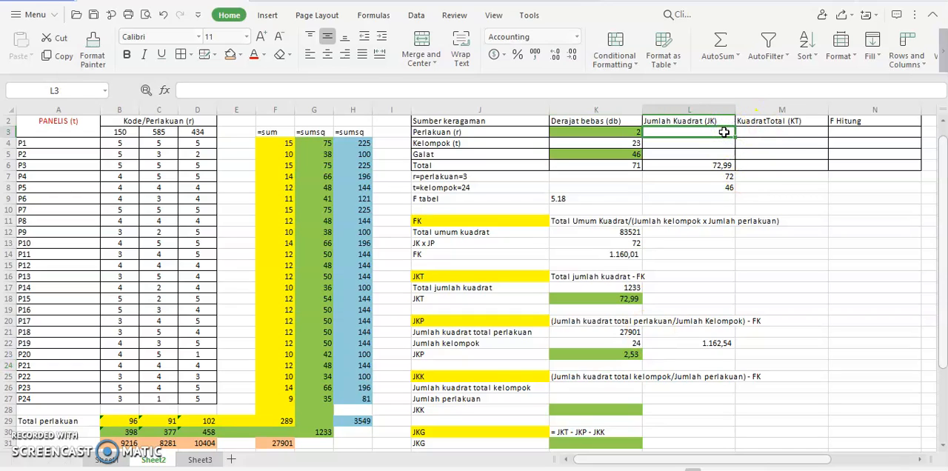
{"action": "type", "text": "="}
{"action": "left_click", "coordinate": [621, 354]}
{"action": "key", "text": "Return"}
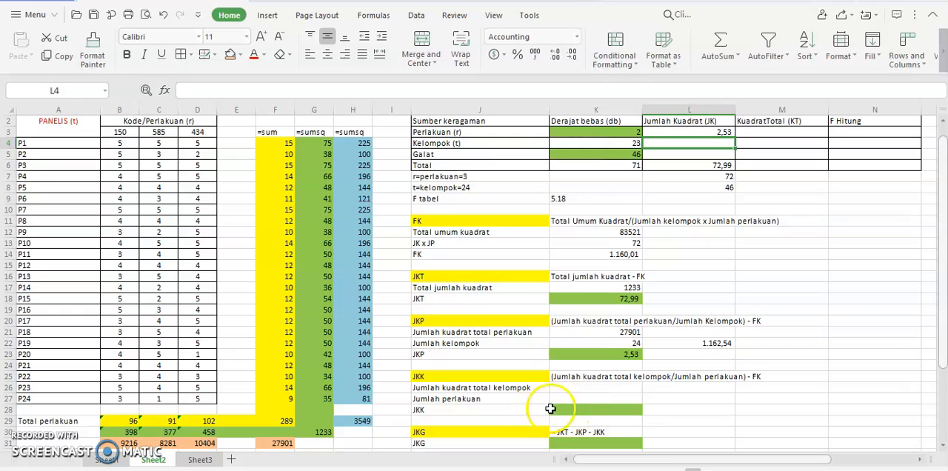
In the JKK section, link the Jumlah kuadrat total kelompok in K26 to H29 and enter 3 as the Jumlah perlakuan in K27.
{"action": "left_click", "coordinate": [570, 388]}
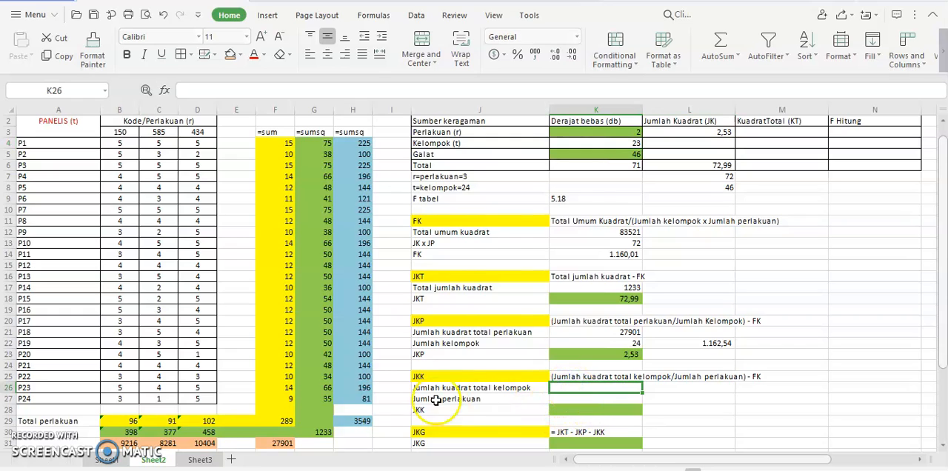
{"action": "left_click", "coordinate": [349, 421]}
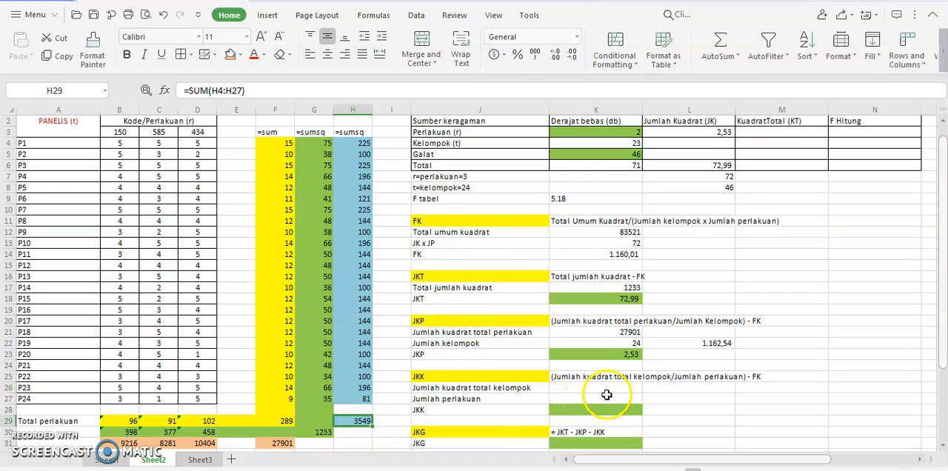
{"action": "left_click", "coordinate": [607, 388]}
{"action": "type", "text": "="}
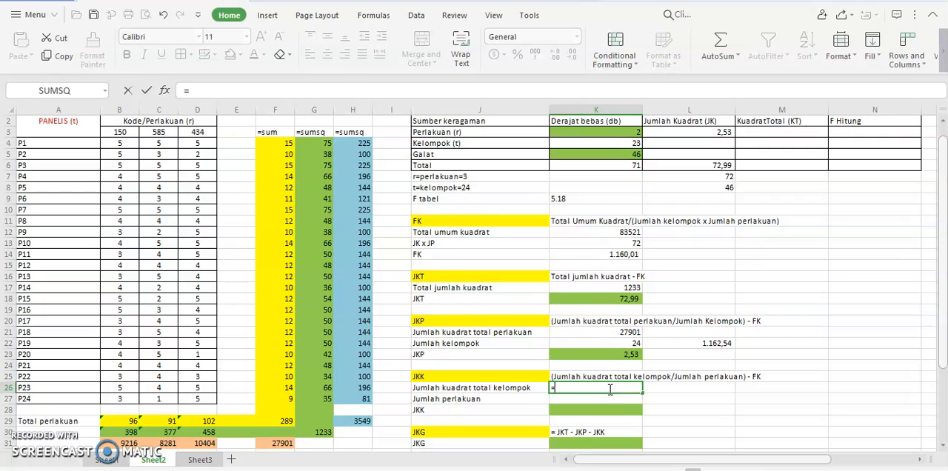
{"action": "left_click", "coordinate": [368, 420]}
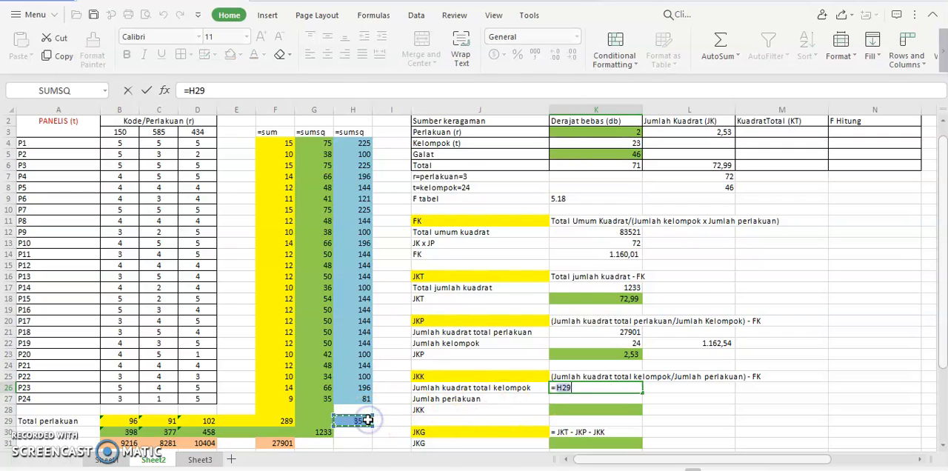
{"action": "key", "text": "Return"}
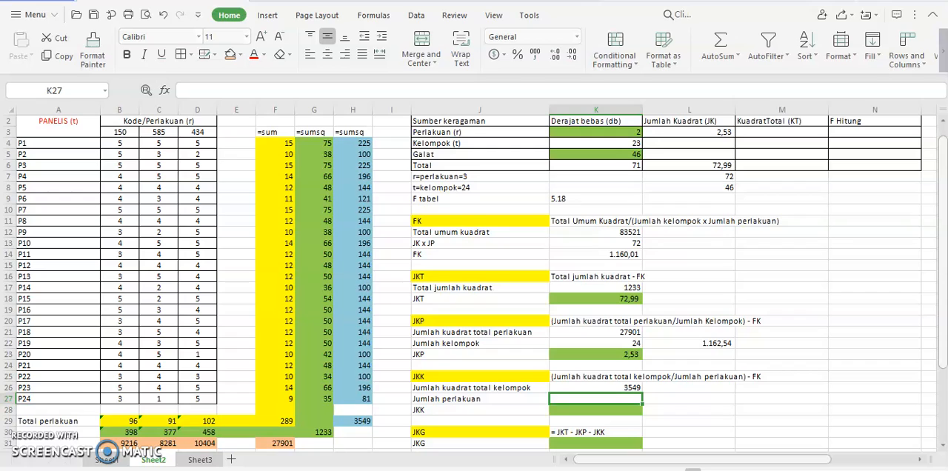
{"action": "type", "text": "3"}
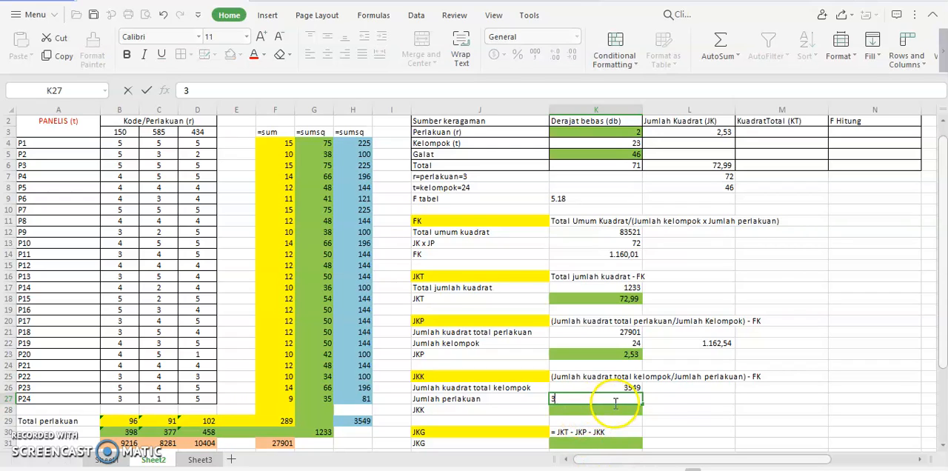
In L27, divide the Jumlah kuadrat total kelompok by the Jumlah perlakuan with =K26/K27.
{"action": "left_click", "coordinate": [673, 402]}
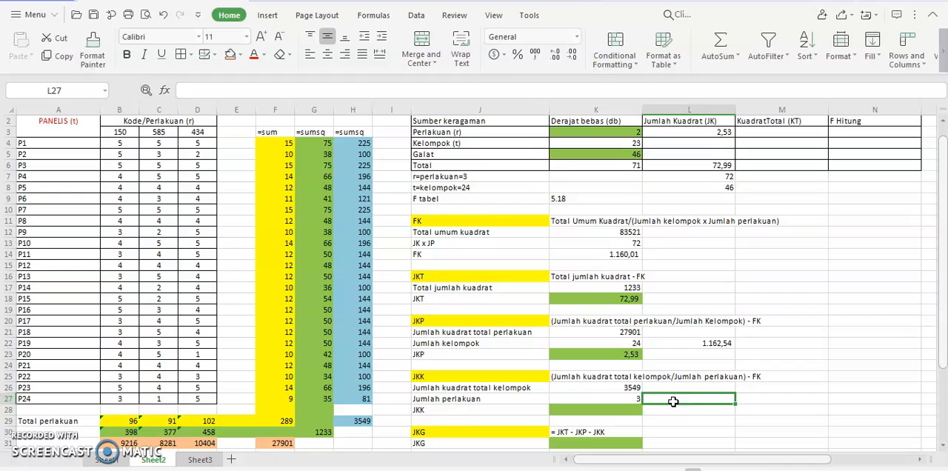
{"action": "type", "text": "="}
{"action": "left_click", "coordinate": [627, 389]}
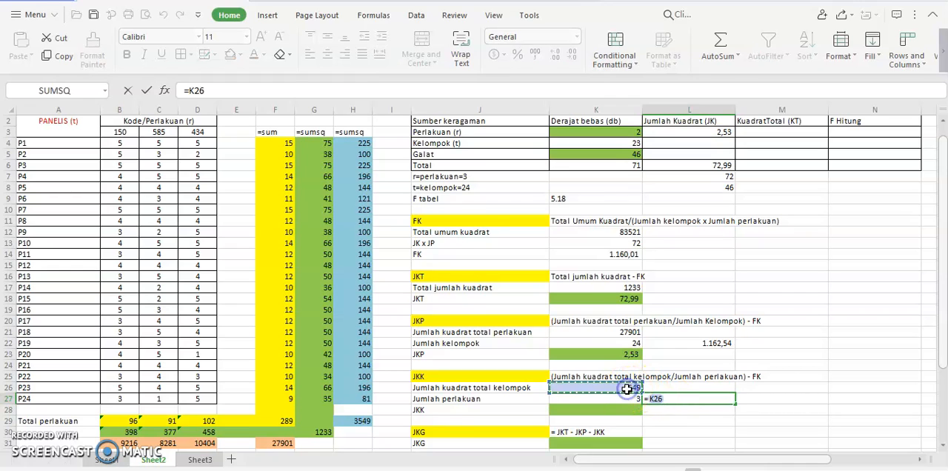
{"action": "type", "text": "/"}
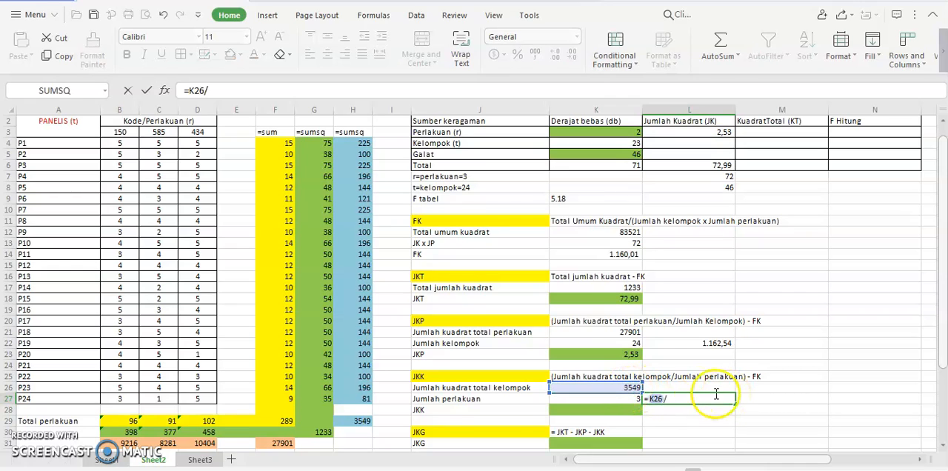
{"action": "left_click", "coordinate": [632, 399]}
{"action": "key", "text": "Return"}
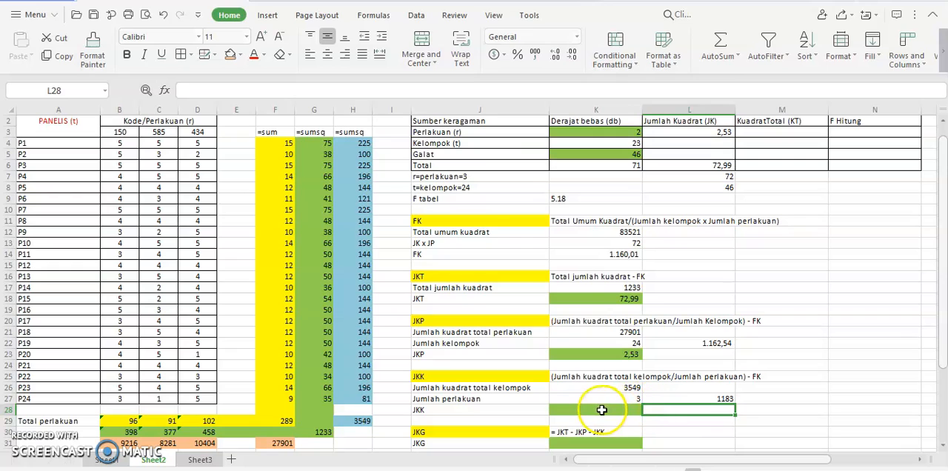
Calculate JKK in K28 by subtracting FK from the quotient, using =L27-K14.
{"action": "left_click", "coordinate": [602, 410]}
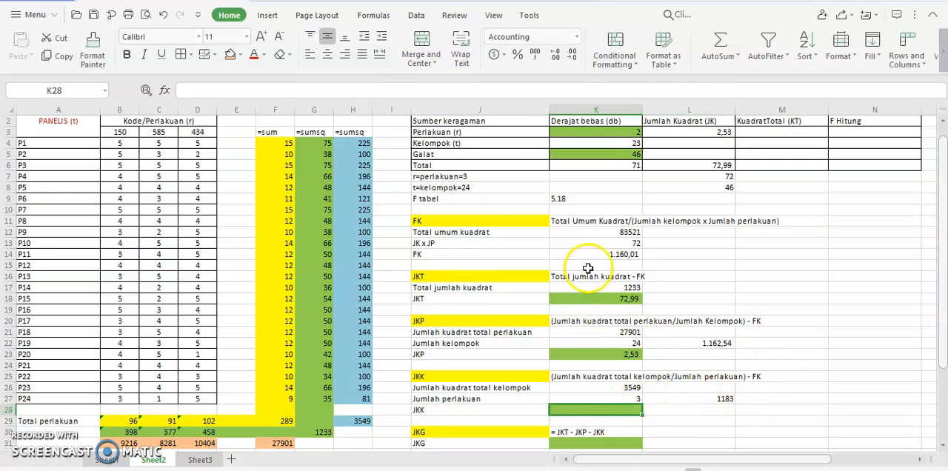
{"action": "type", "text": "="}
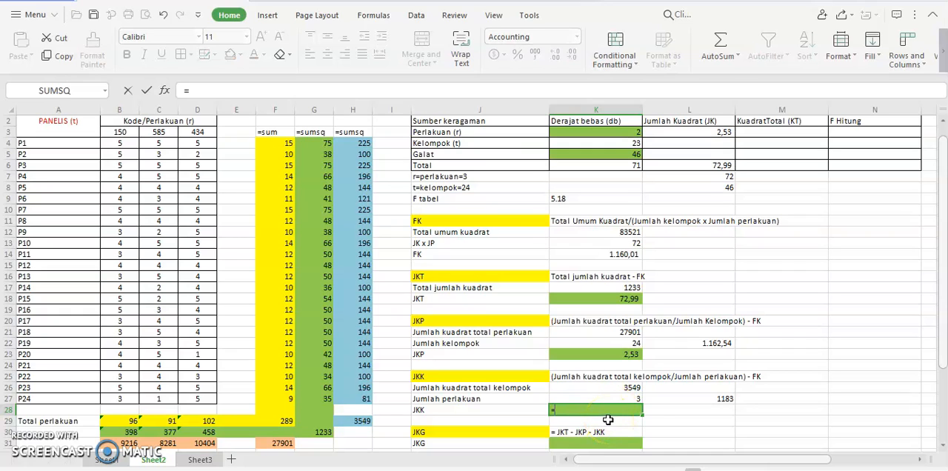
{"action": "left_click", "coordinate": [695, 398]}
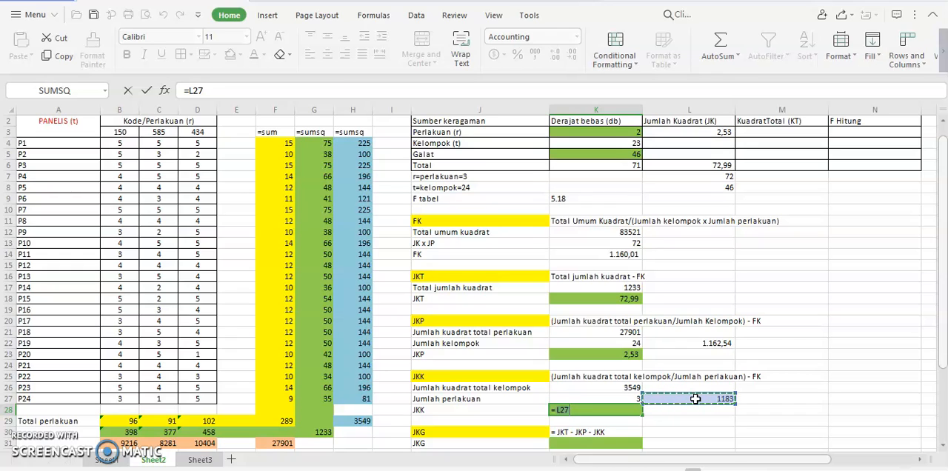
{"action": "type", "text": "-"}
{"action": "left_click", "coordinate": [625, 256]}
{"action": "key", "text": "Return"}
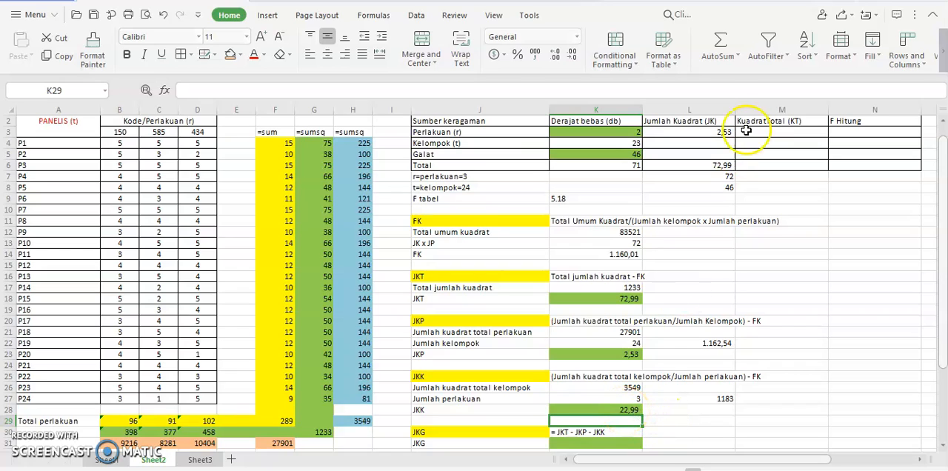
Fill the Kelompok row's Jumlah Kuadrat (JK) in L4 with a reference to the JKK result in K28.
{"action": "left_click", "coordinate": [724, 141]}
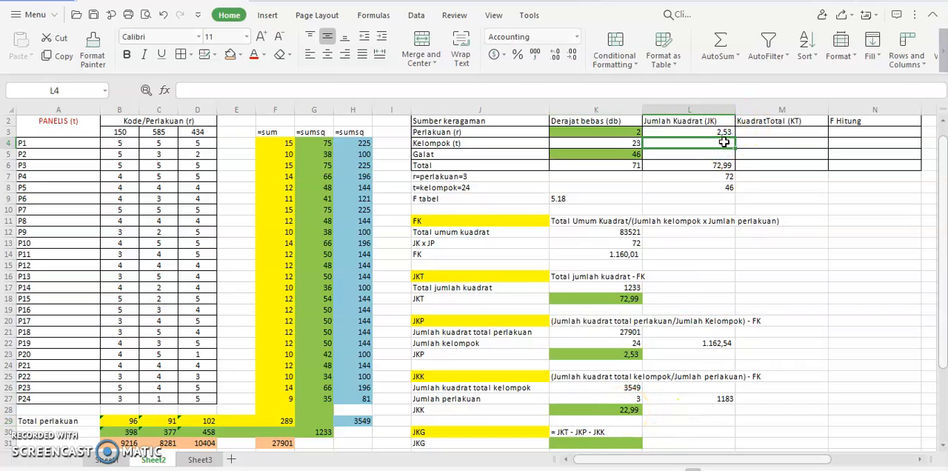
{"action": "type", "text": "="}
{"action": "left_click", "coordinate": [586, 408]}
{"action": "key", "text": "Return"}
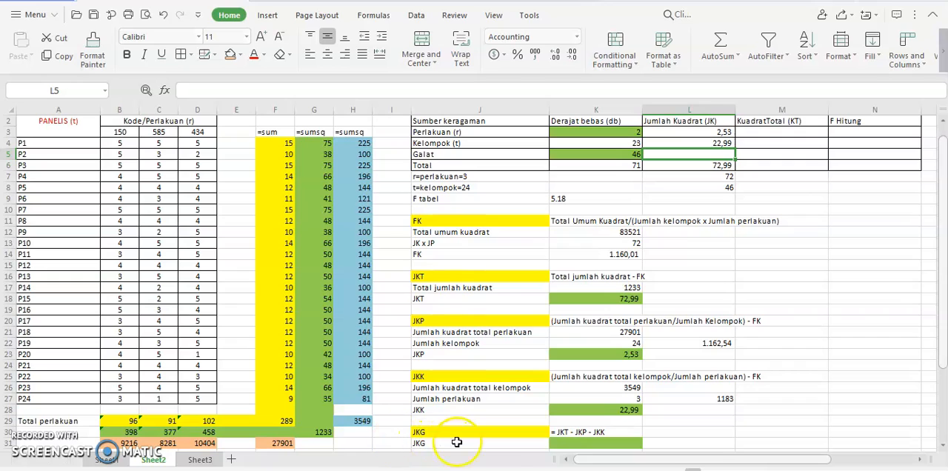
Calculate JKG in K31 as JKT minus JKP minus JKK, using =K18-K23-K28.
{"action": "left_click", "coordinate": [607, 446]}
{"action": "type", "text": "="}
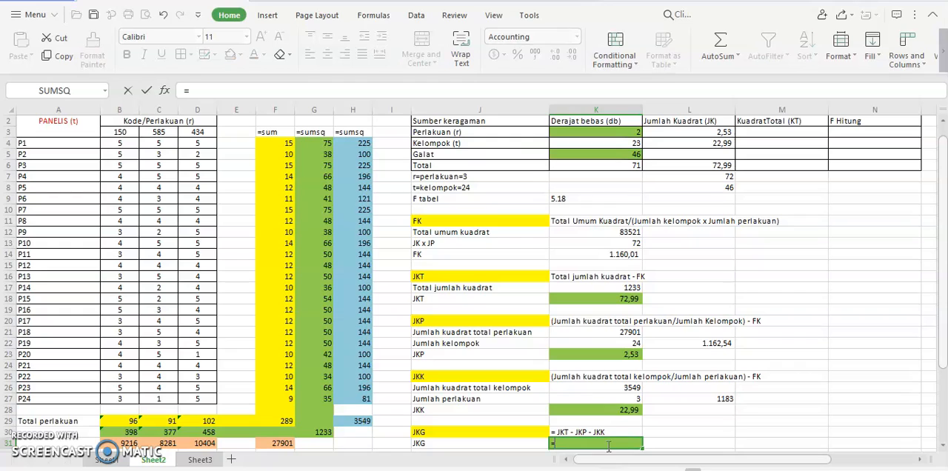
{"action": "left_click", "coordinate": [631, 299]}
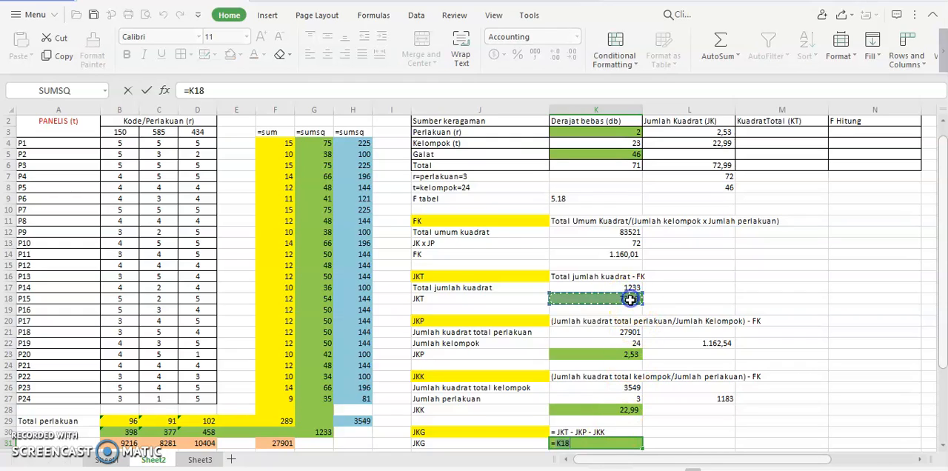
{"action": "type", "text": "-"}
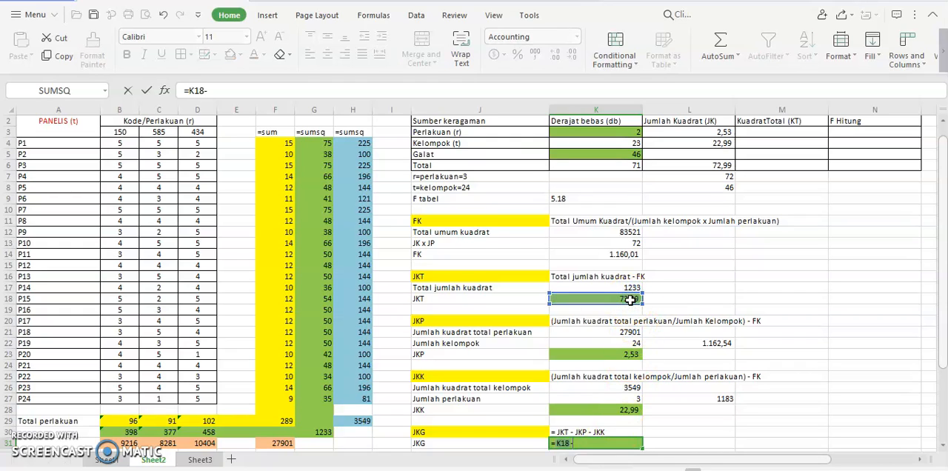
{"action": "left_click", "coordinate": [610, 355]}
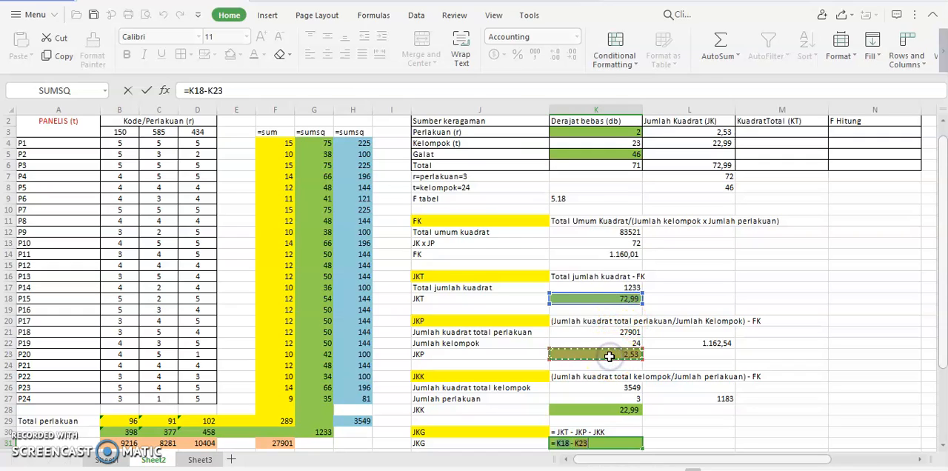
{"action": "type", "text": "="}
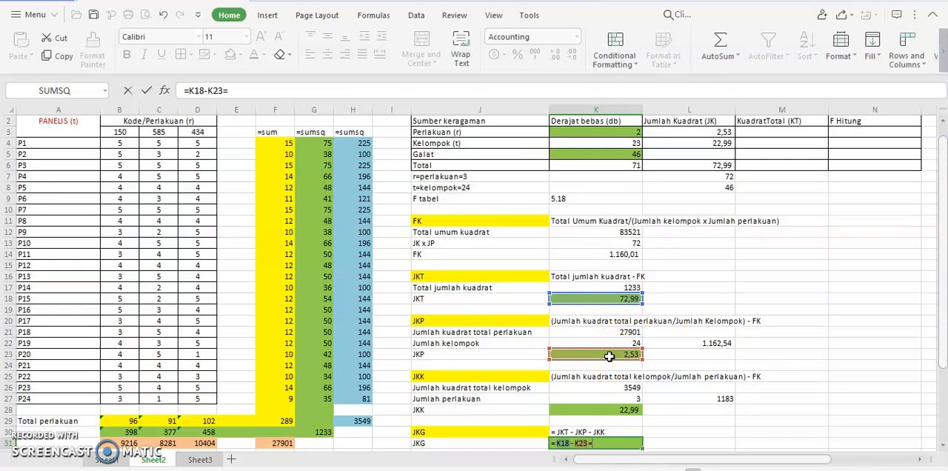
{"action": "left_click", "coordinate": [600, 413]}
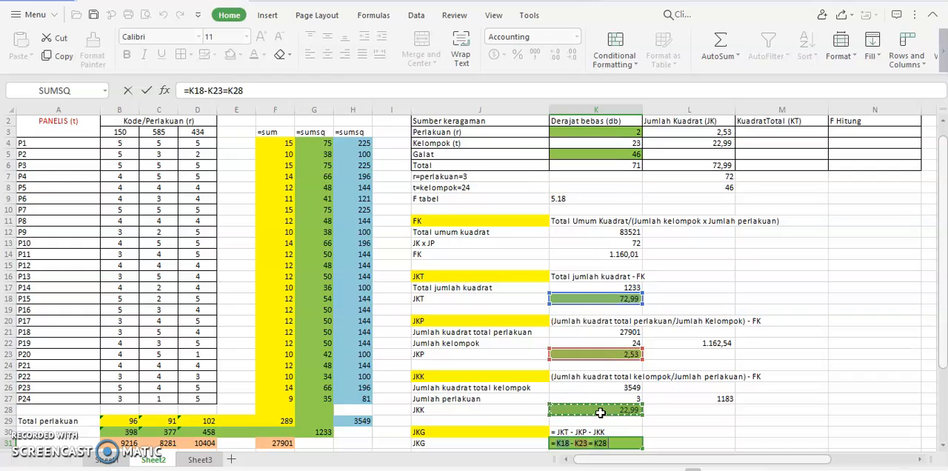
{"action": "key", "text": "BackSpace"}
{"action": "key", "text": "BackSpace"}
{"action": "key", "text": "BackSpace"}
{"action": "key", "text": "BackSpace"}
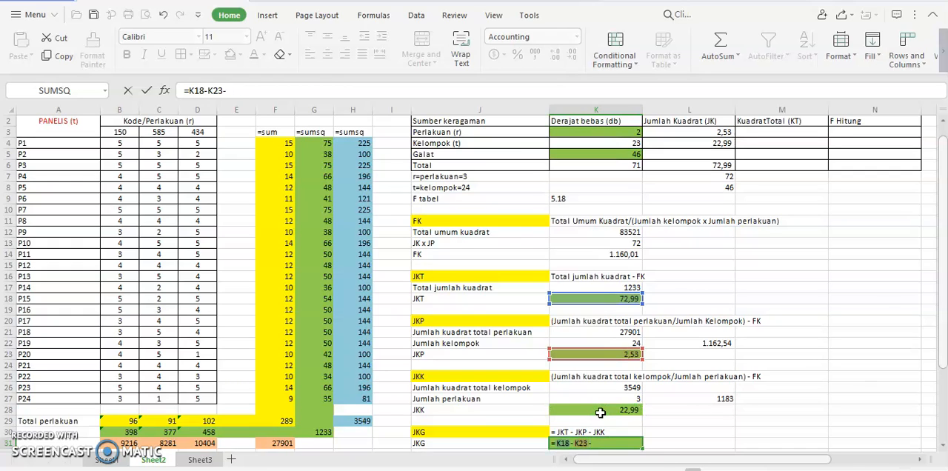
{"action": "left_click", "coordinate": [621, 406]}
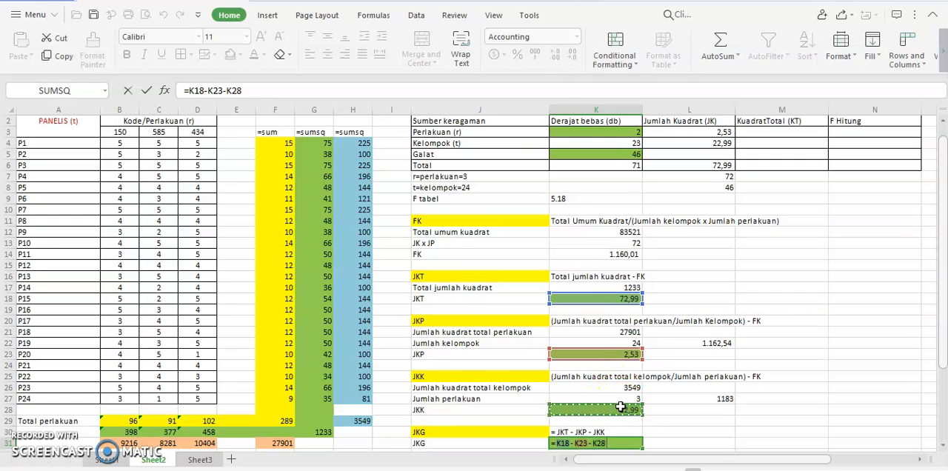
{"action": "key", "text": "Return"}
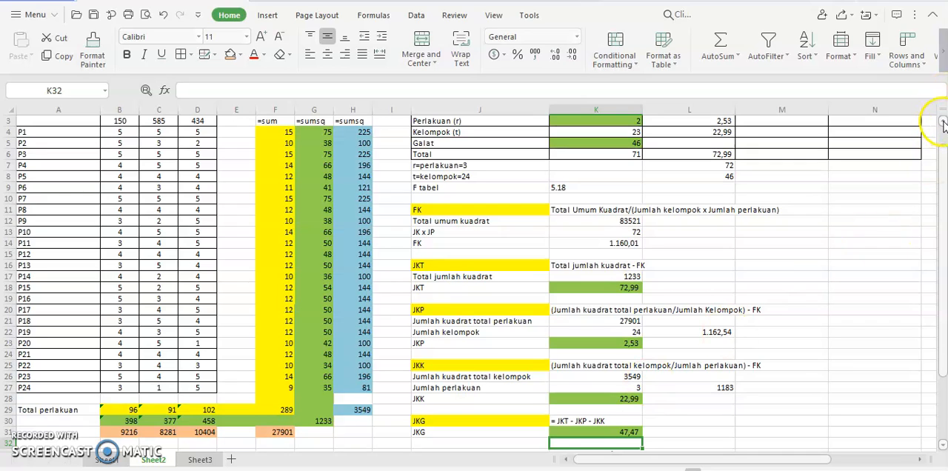
Fill the Galat row's Jumlah Kuadrat (JK) in L5 with a reference to the JKG result in K31.
{"action": "left_click", "coordinate": [943, 125]}
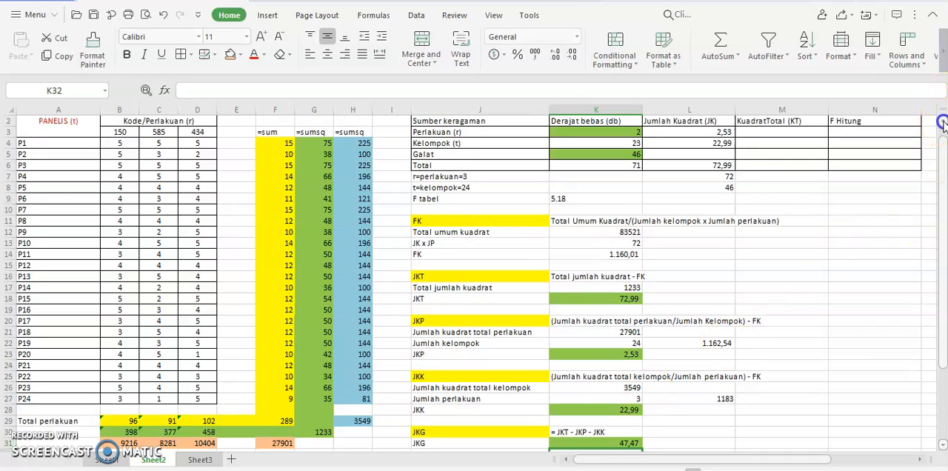
{"action": "left_click", "coordinate": [711, 151]}
{"action": "type", "text": "="}
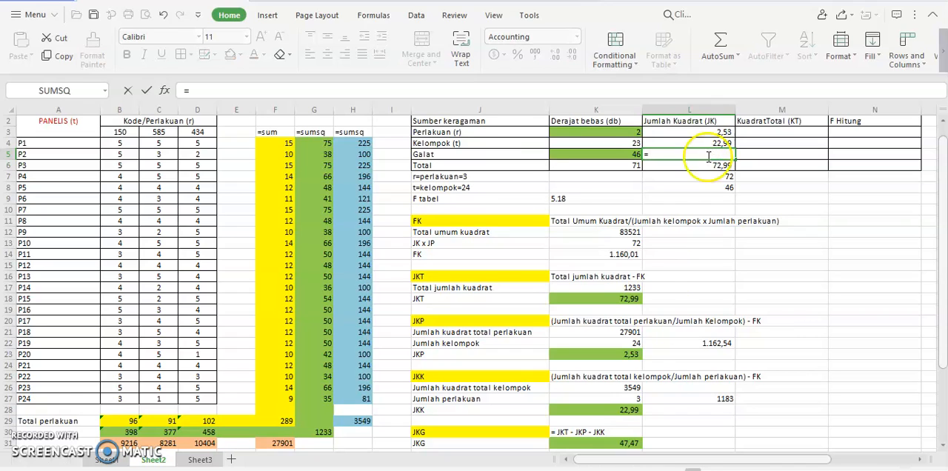
{"action": "left_click", "coordinate": [612, 443]}
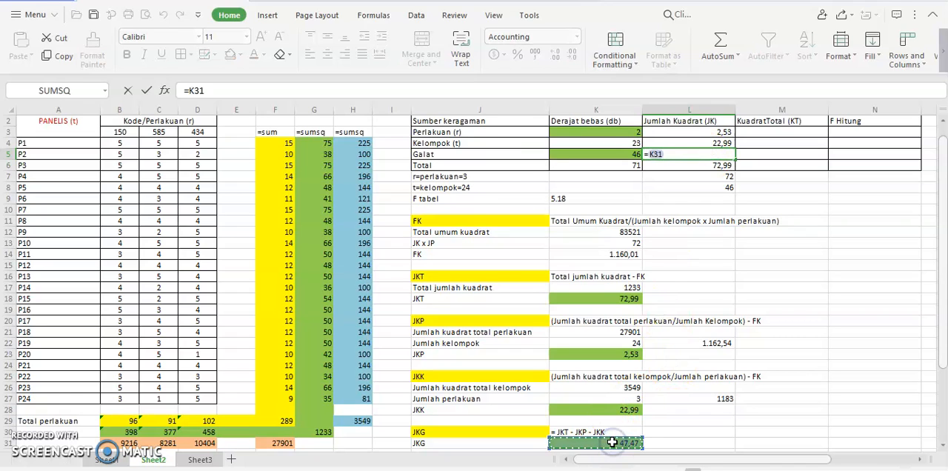
{"action": "key", "text": "Return"}
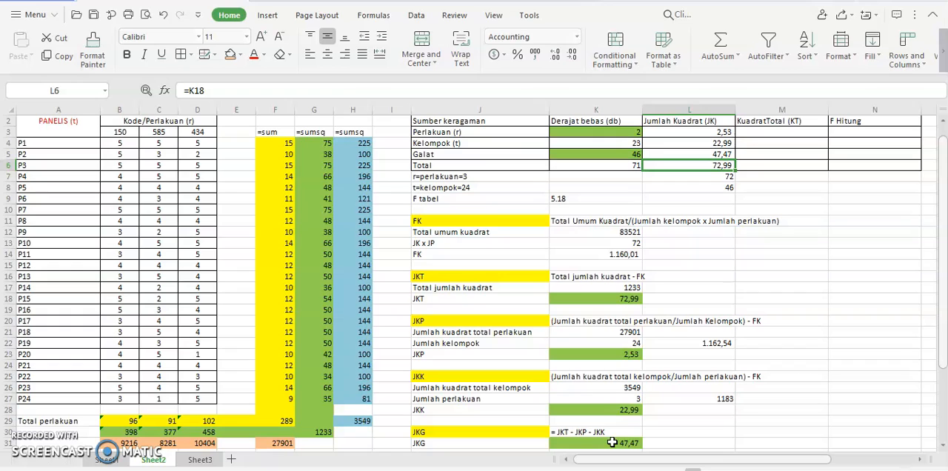
Examine the Daftar Sidik Ragam table and the KT formula note below the JKG section.
{"action": "key", "text": "Up"}
{"action": "key", "text": "Up"}
{"action": "key", "text": "Up"}
{"action": "key", "text": "Up"}
{"action": "key", "text": "Up"}
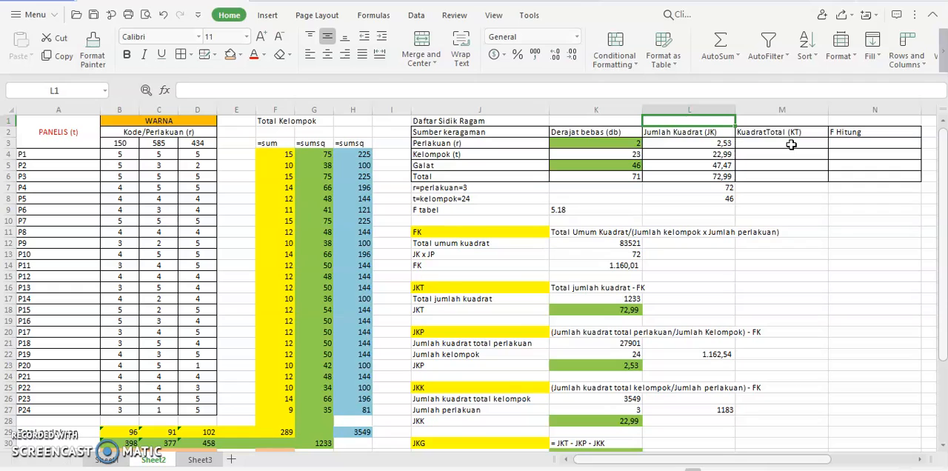
{"action": "key", "text": "Down"}
{"action": "key", "text": "Down"}
{"action": "key", "text": "Down"}
{"action": "key", "text": "Down"}
{"action": "key", "text": "Down"}
{"action": "key", "text": "Down"}
{"action": "key", "text": "Down"}
{"action": "key", "text": "Down"}
{"action": "key", "text": "Down"}
{"action": "key", "text": "Down"}
{"action": "key", "text": "Down"}
{"action": "key", "text": "Down"}
{"action": "key", "text": "Down"}
{"action": "key", "text": "Down"}
{"action": "key", "text": "Down"}
{"action": "key", "text": "Down"}
{"action": "key", "text": "Down"}
{"action": "key", "text": "Down"}
{"action": "key", "text": "Down"}
{"action": "key", "text": "Down"}
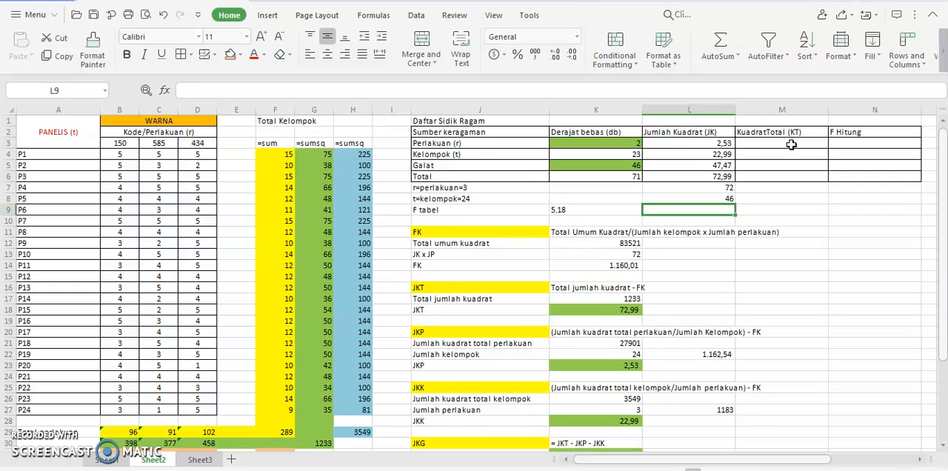
{"action": "key", "text": "Down"}
{"action": "key", "text": "Down"}
{"action": "key", "text": "Down"}
{"action": "key", "text": "Down"}
{"action": "key", "text": "Down"}
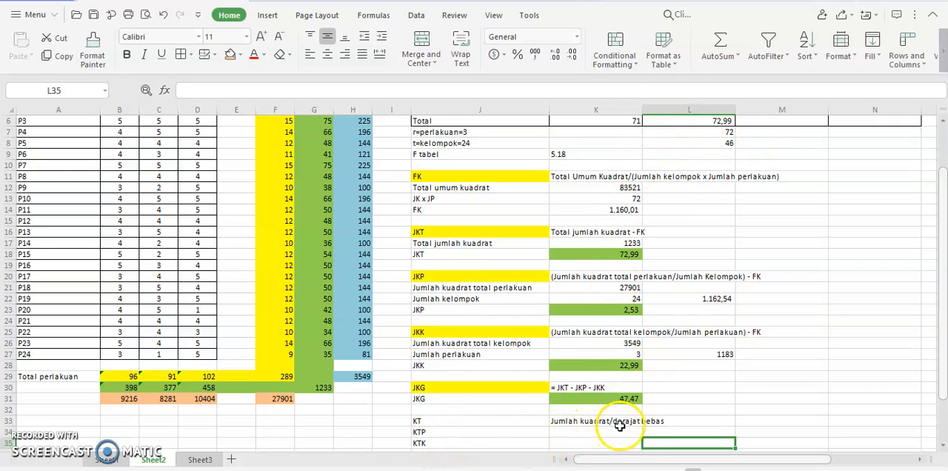
{"action": "key", "text": "Down"}
{"action": "key", "text": "Down"}
{"action": "key", "text": "Up"}
{"action": "key", "text": "Up"}
{"action": "key", "text": "Up"}
{"action": "key", "text": "Up"}
{"action": "key", "text": "Up"}
{"action": "key", "text": "Up"}
{"action": "key", "text": "Up"}
{"action": "key", "text": "Up"}
{"action": "key", "text": "Up"}
{"action": "key", "text": "Up"}
{"action": "key", "text": "Up"}
{"action": "key", "text": "Up"}
{"action": "key", "text": "Up"}
{"action": "key", "text": "Up"}
{"action": "key", "text": "Up"}
{"action": "key", "text": "Up"}
{"action": "key", "text": "Up"}
{"action": "key", "text": "Up"}
{"action": "key", "text": "Up"}
{"action": "key", "text": "Up"}
{"action": "key", "text": "Up"}
{"action": "key", "text": "Up"}
{"action": "key", "text": "Up"}
{"action": "key", "text": "Up"}
{"action": "key", "text": "Up"}
{"action": "key", "text": "Up"}
{"action": "key", "text": "Up"}
{"action": "key", "text": "Up"}
{"action": "key", "text": "Up"}
{"action": "key", "text": "Up"}
{"action": "key", "text": "Up"}
{"action": "key", "text": "Up"}
{"action": "key", "text": "Up"}
{"action": "key", "text": "Up"}
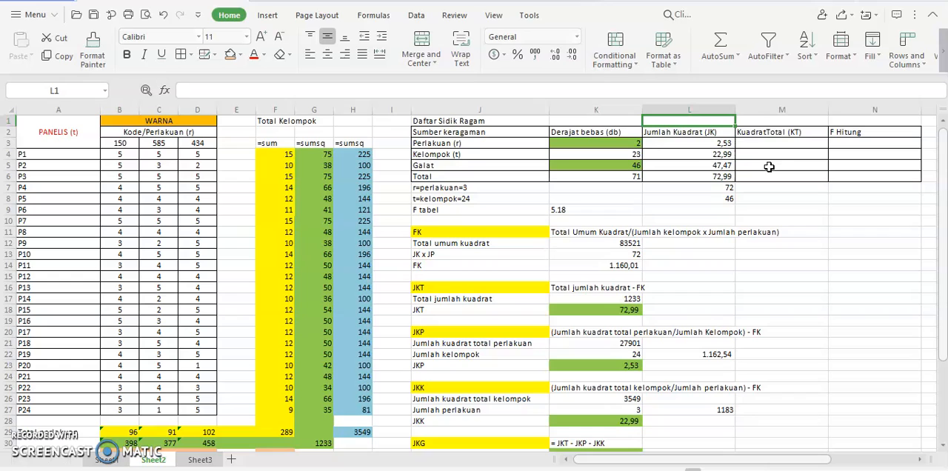
Move the KT label and its "Jumlah kuadrat/derajat bebas" note from row 33 to M9:N9, below the ANOVA table.
{"action": "left_click", "coordinate": [748, 143]}
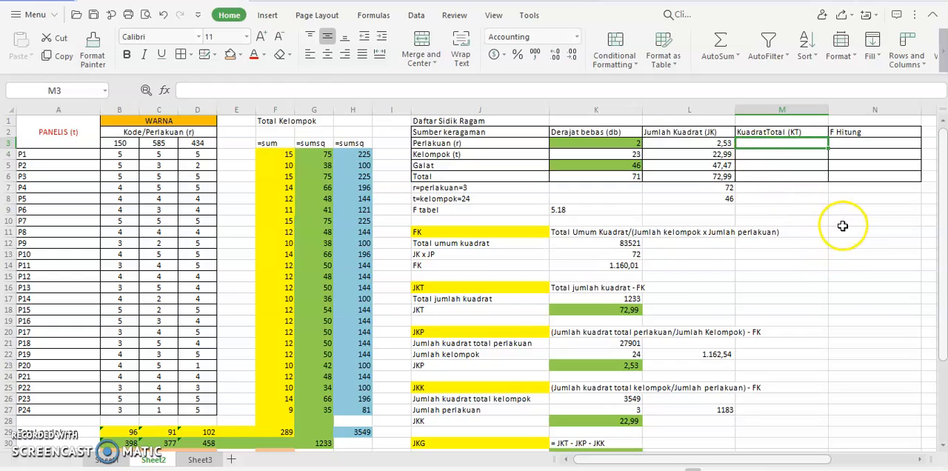
{"action": "left_click_drag", "start_coordinate": [943, 228], "coordinate": [946, 324]}
{"action": "left_click_drag", "start_coordinate": [504, 364], "coordinate": [838, 164]}
{"action": "scroll", "coordinate": [943, 177], "scroll_direction": "up", "scroll_amount": 1}
{"action": "scroll", "coordinate": [943, 177], "scroll_direction": "up", "scroll_amount": 3}
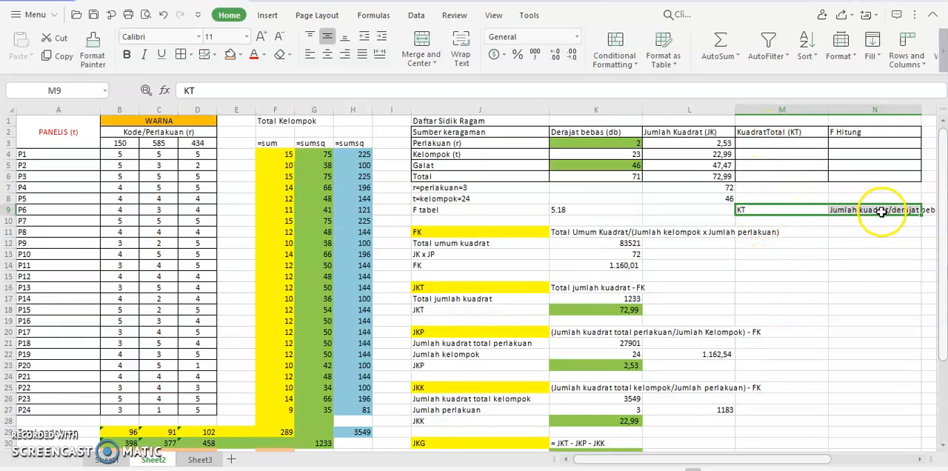
Calculate the Perlakuan row's KuadratTotal (KT) in M3 by dividing its JK by its db, using =L3/K3.
{"action": "left_click", "coordinate": [784, 143]}
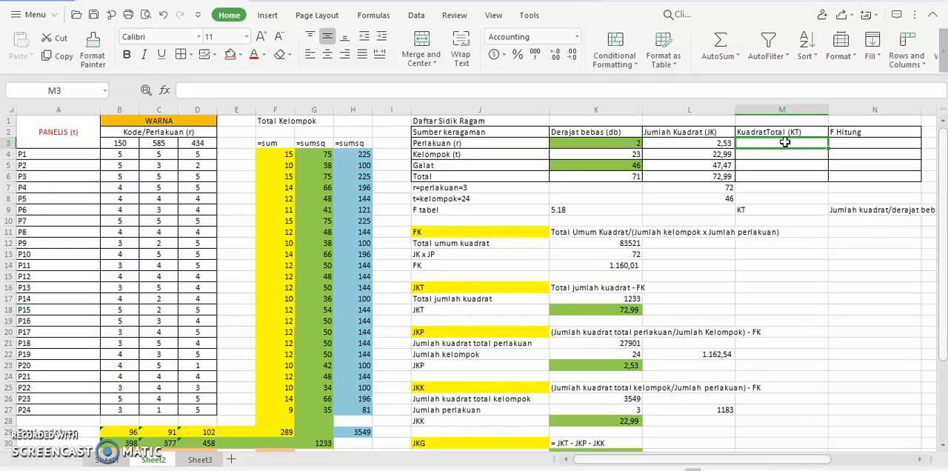
{"action": "type", "text": "="}
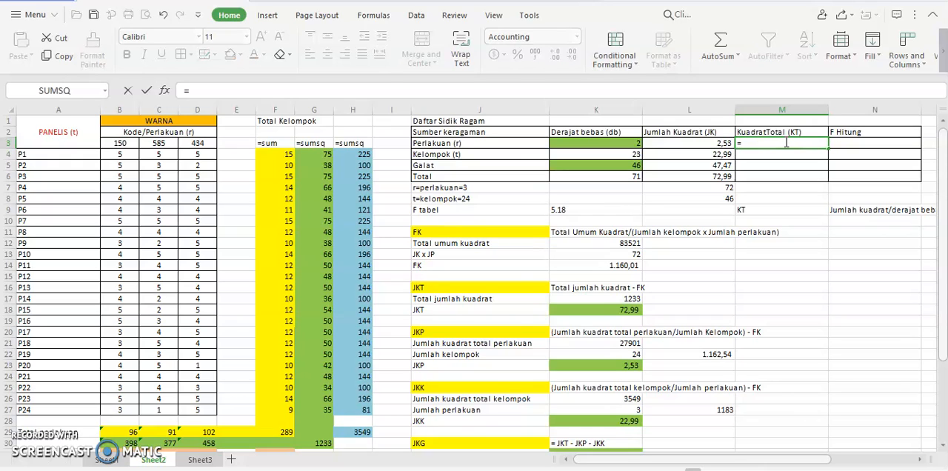
{"action": "left_click", "coordinate": [712, 144]}
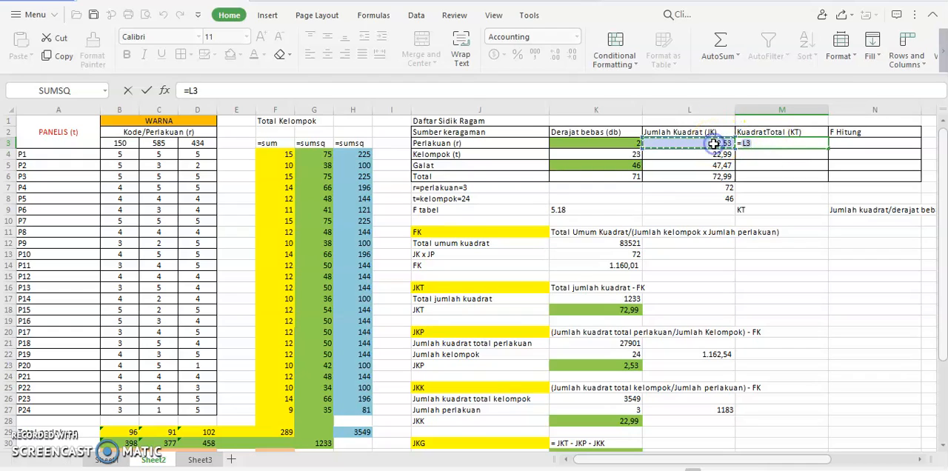
{"action": "type", "text": "/"}
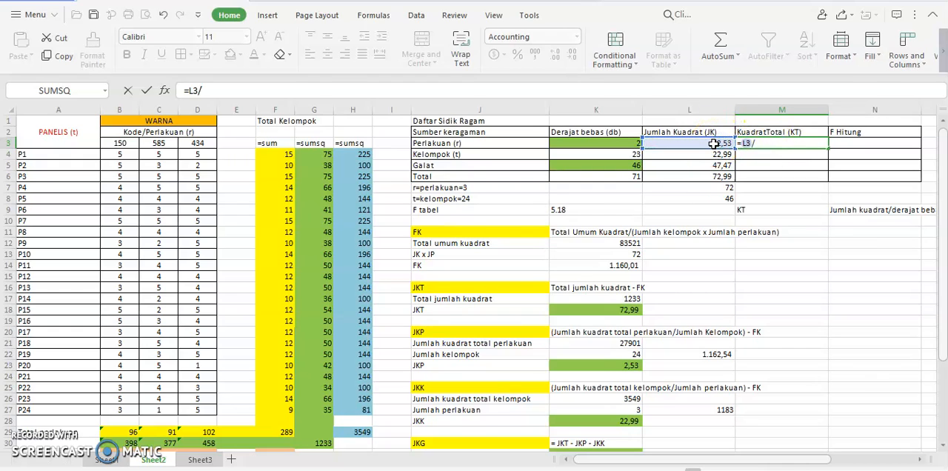
{"action": "left_click", "coordinate": [599, 144]}
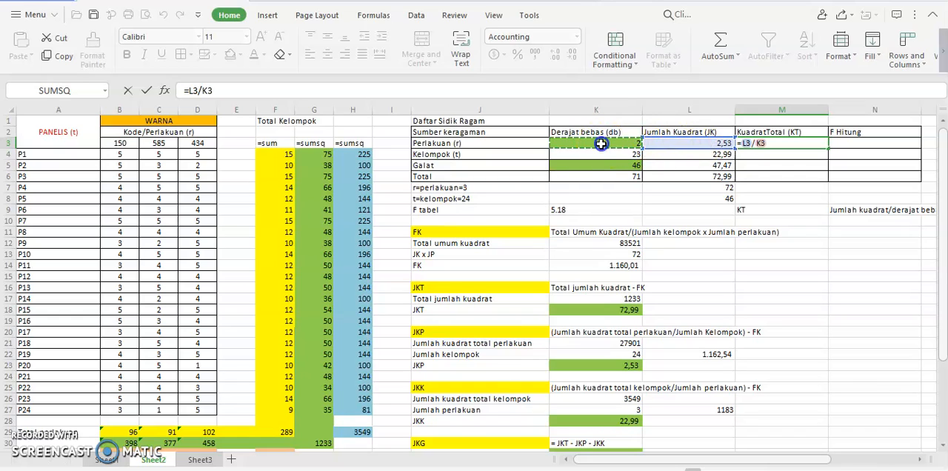
{"action": "key", "text": "Return"}
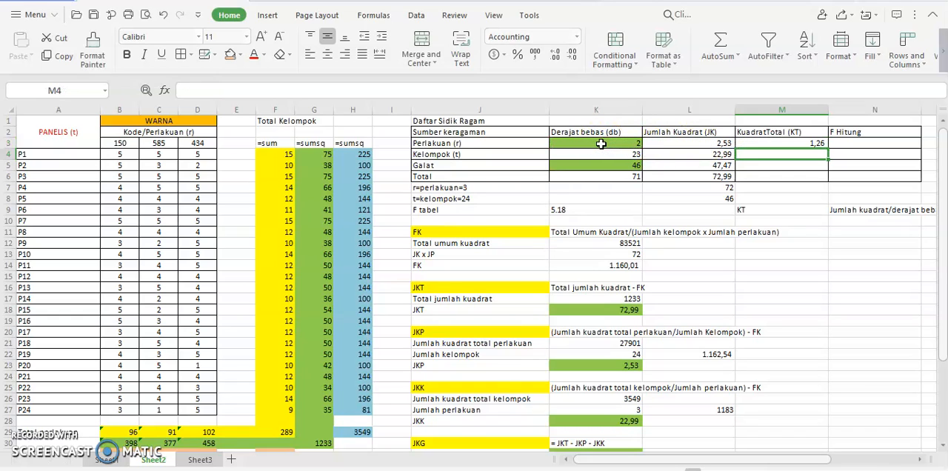
Calculate the Kelompok row's KuadratTotal (KT) in M4 by dividing its JK by its db, using =L4/K4.
{"action": "left_click", "coordinate": [755, 157]}
{"action": "type", "text": "="}
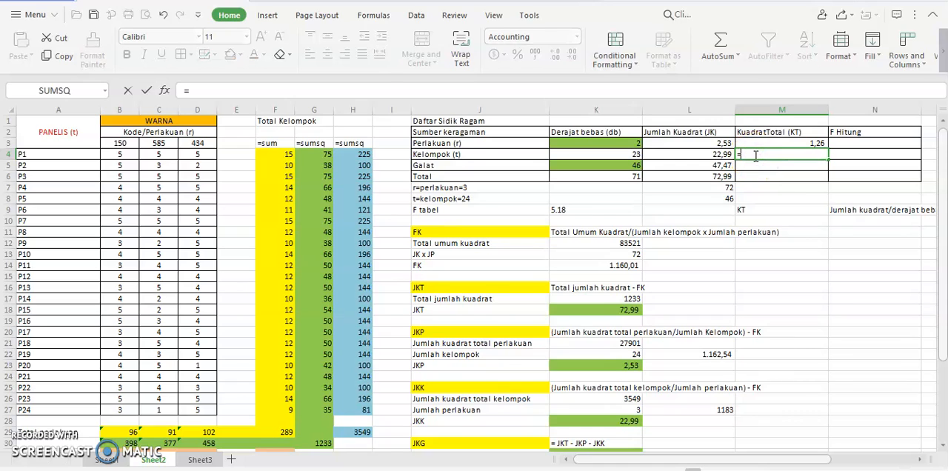
{"action": "left_click", "coordinate": [716, 154]}
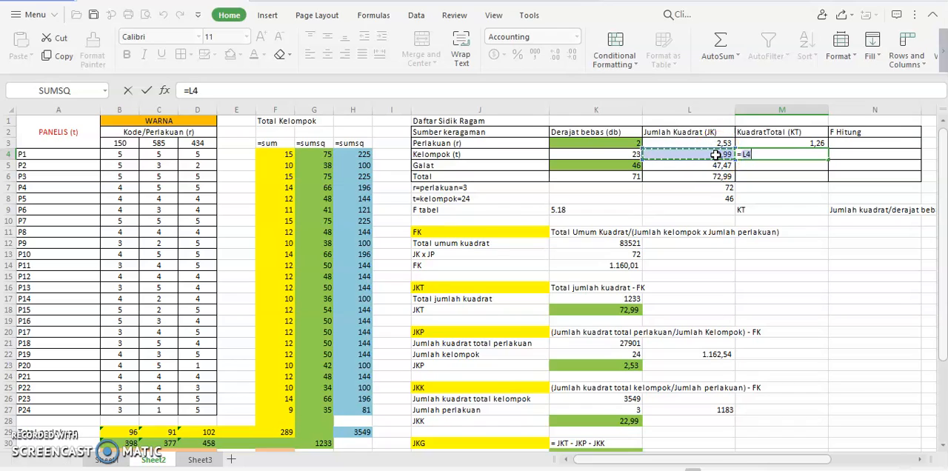
{"action": "type", "text": "/"}
{"action": "left_click", "coordinate": [625, 154]}
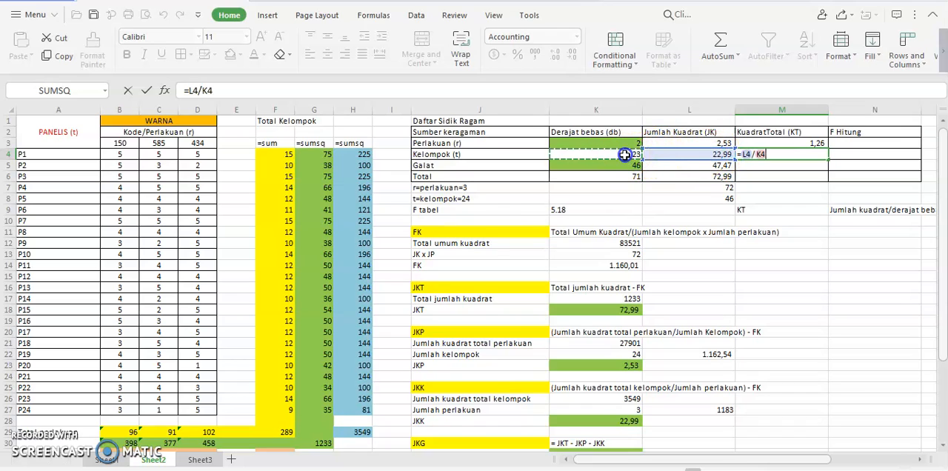
{"action": "key", "text": "Return"}
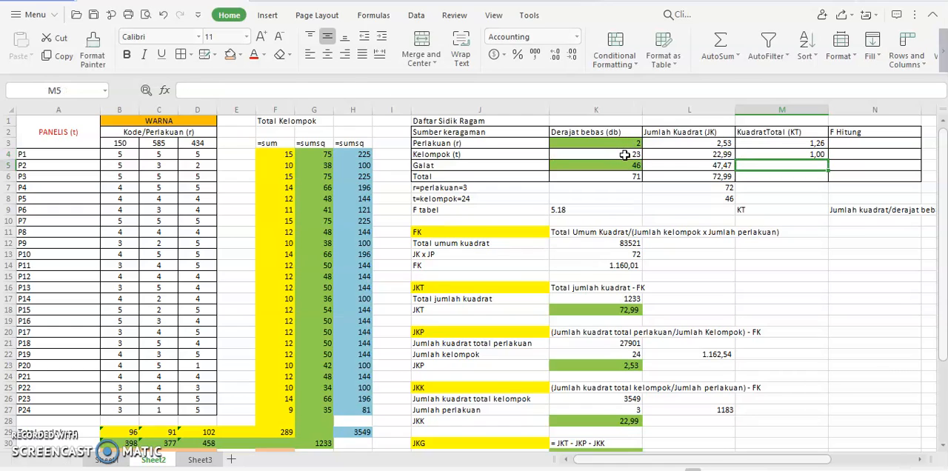
Calculate the Galat row's KuadratTotal (KT) in M5 by dividing its JK by its db, using =L5/K5.
{"action": "left_click", "coordinate": [752, 164]}
{"action": "type", "text": "="}
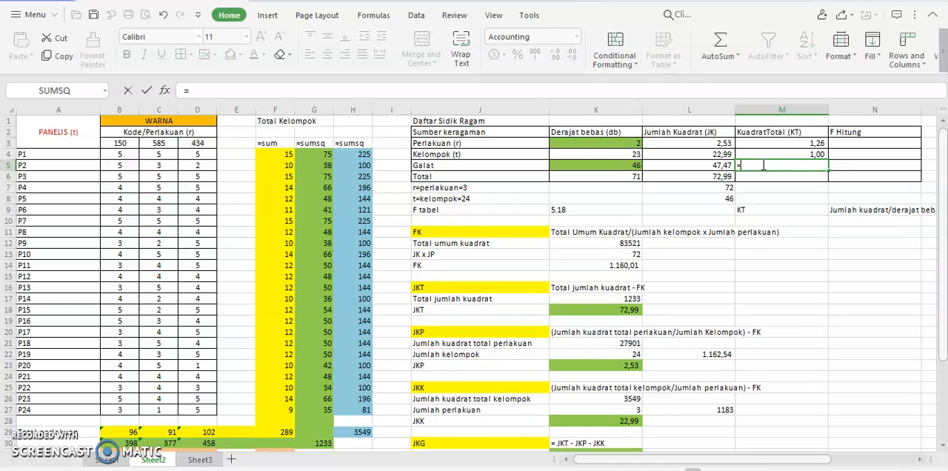
{"action": "left_click", "coordinate": [707, 166]}
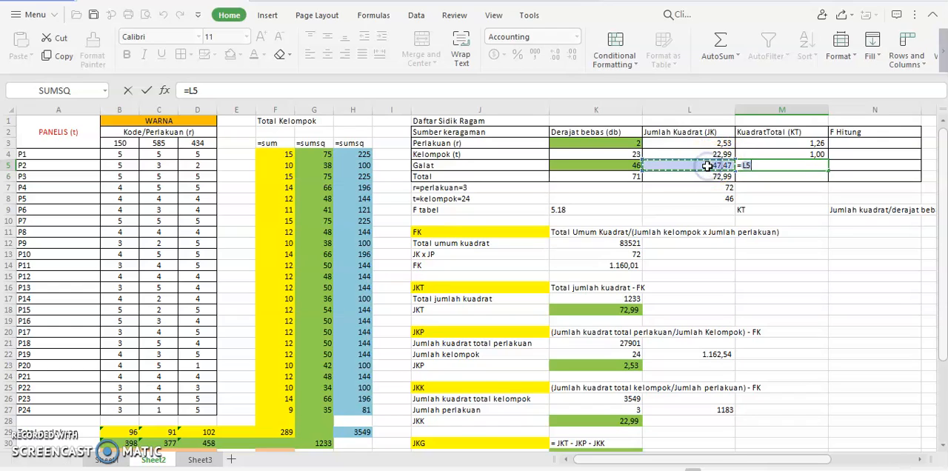
{"action": "type", "text": "/"}
{"action": "left_click", "coordinate": [631, 166]}
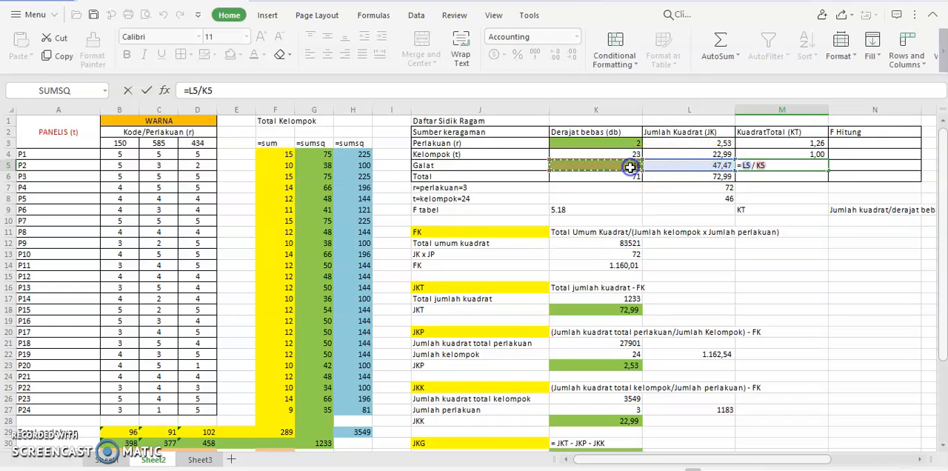
{"action": "key", "text": "Return"}
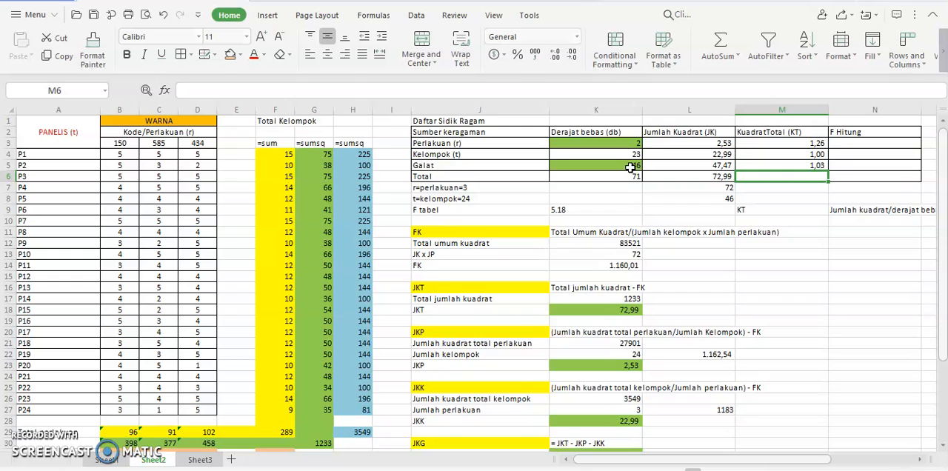
Move the F hitung label and its KTP/KTG note from row 38 to M10:N10, below the KT note.
{"action": "left_click", "coordinate": [883, 144]}
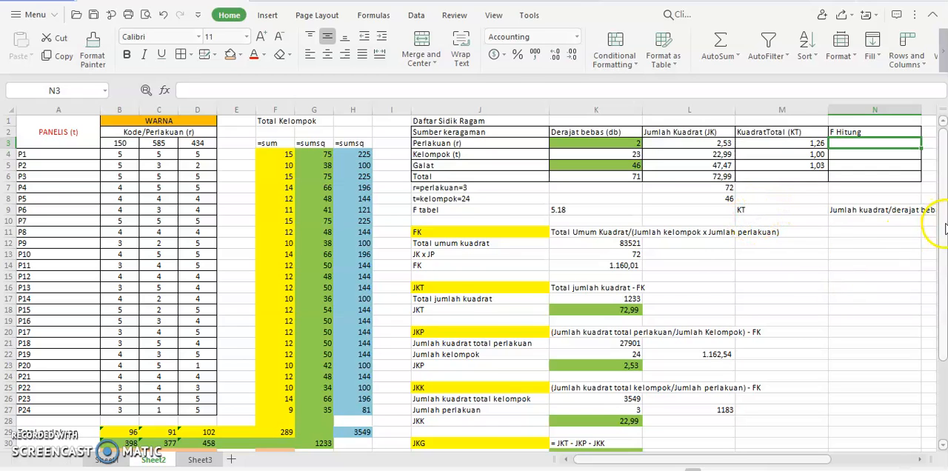
{"action": "left_click_drag", "start_coordinate": [944, 229], "coordinate": [945, 370]}
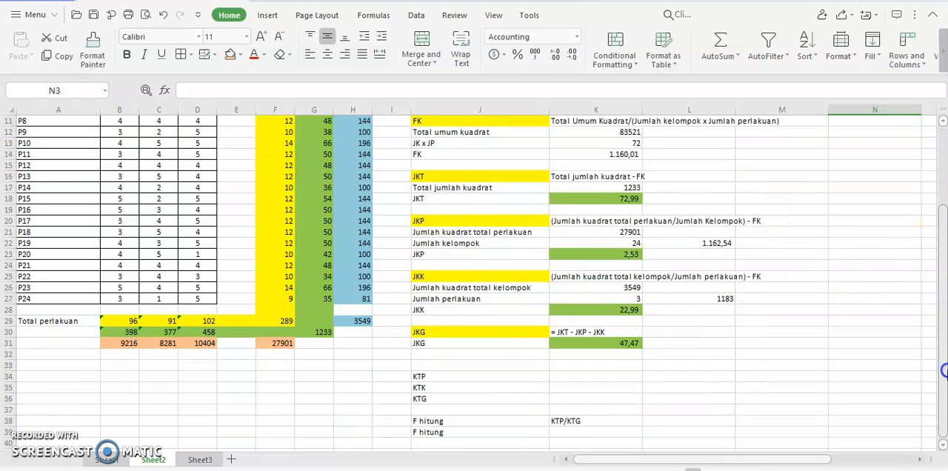
{"action": "left_click", "coordinate": [417, 421]}
{"action": "left_click_drag", "start_coordinate": [531, 420], "coordinate": [596, 376]}
{"action": "left_click_drag", "start_coordinate": [433, 424], "coordinate": [864, 138]}
{"action": "scroll", "coordinate": [943, 125], "scroll_direction": "up", "scroll_amount": 3}
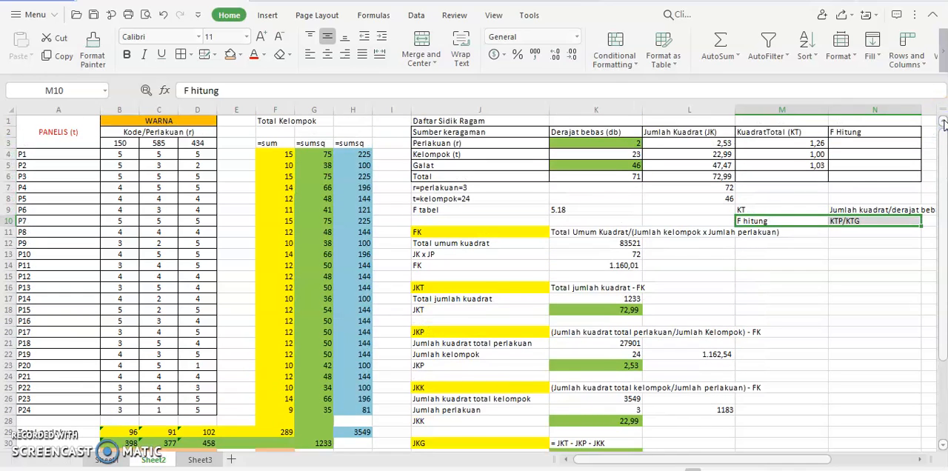
Fill the Perlakuan KT cell M3 with light orange and the Galat KT cell M5 with standard orange.
{"action": "left_click", "coordinate": [820, 142]}
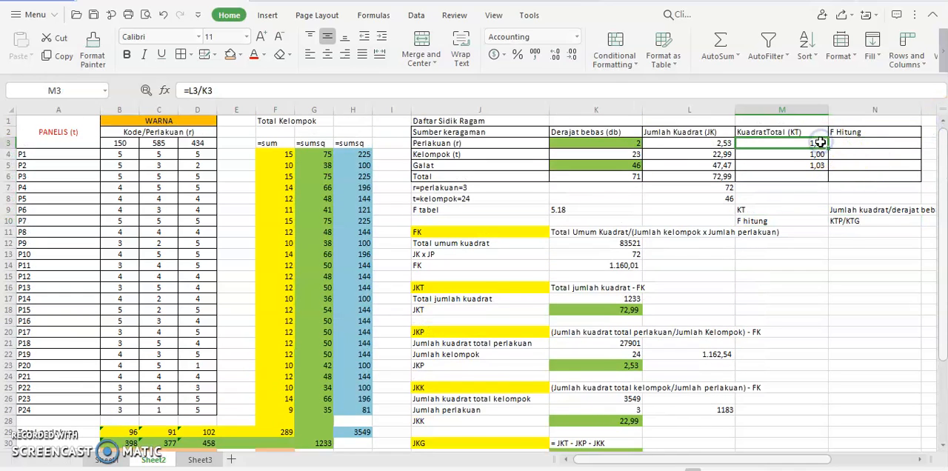
{"action": "left_click", "coordinate": [229, 56]}
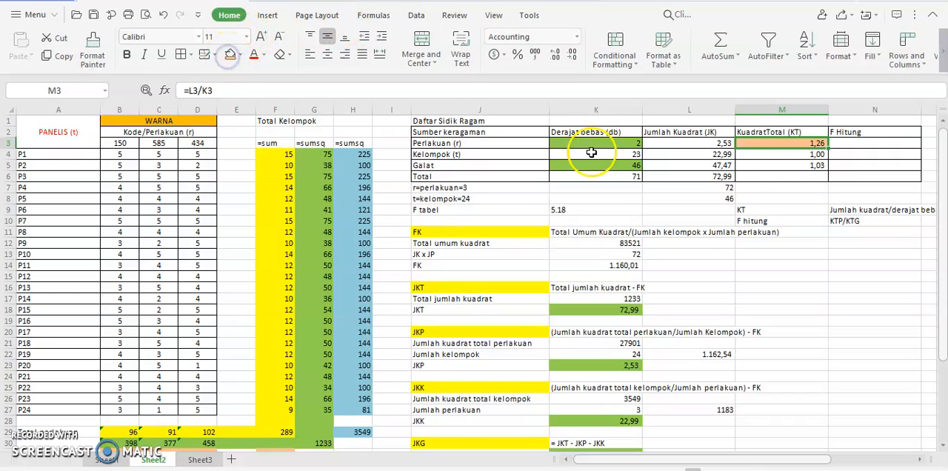
{"action": "left_click", "coordinate": [779, 164]}
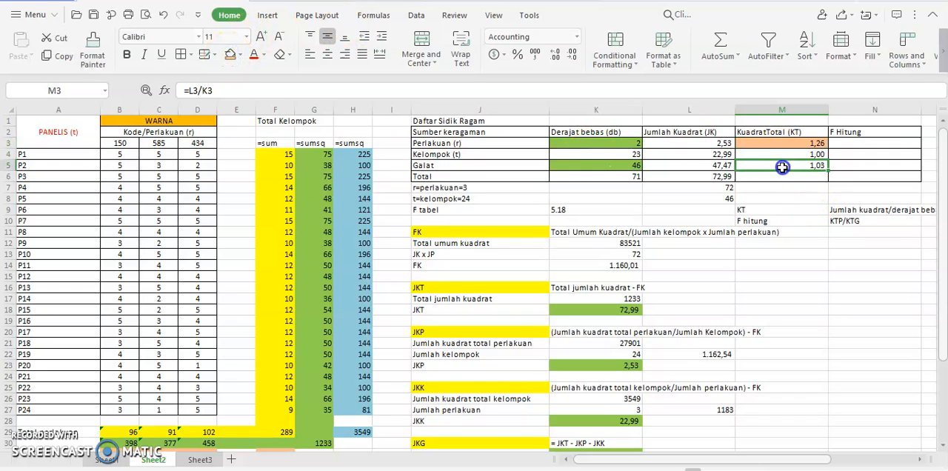
{"action": "left_click", "coordinate": [239, 55]}
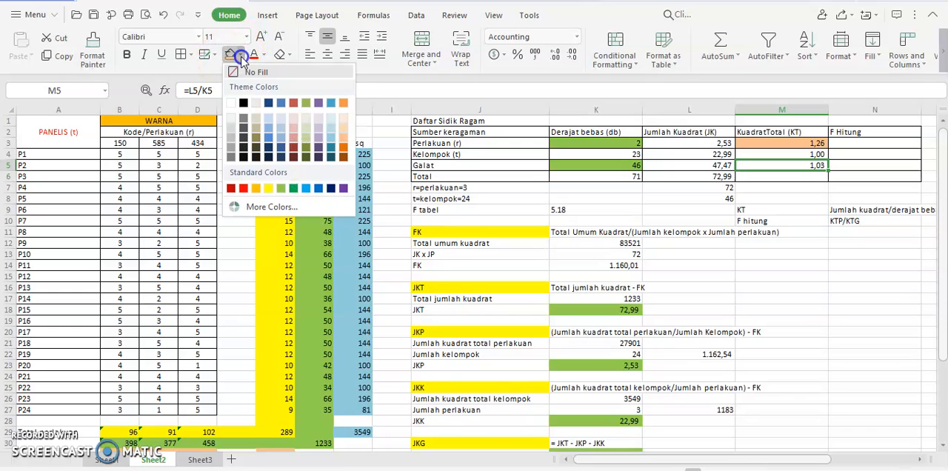
{"action": "left_click", "coordinate": [256, 188]}
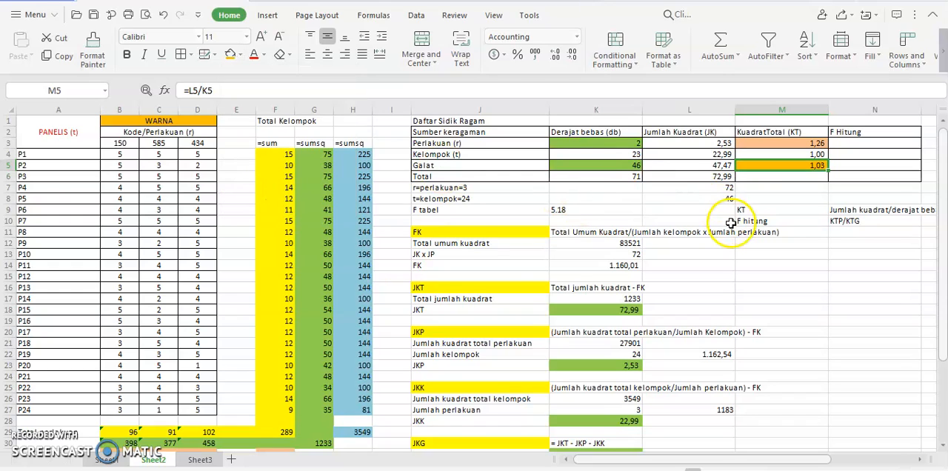
Calculate the Perlakuan row's F Hitung in N3 by dividing its KT by the Galat KT, using =M3/M5.
{"action": "left_click", "coordinate": [862, 146]}
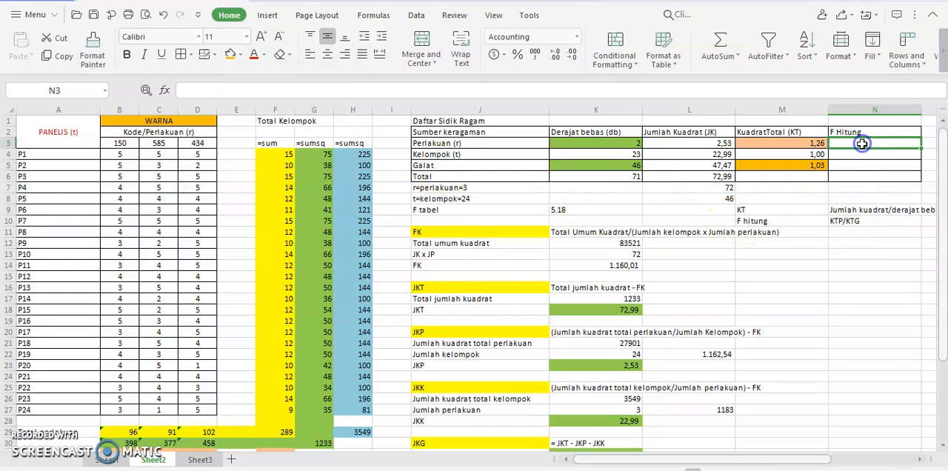
{"action": "type", "text": "="}
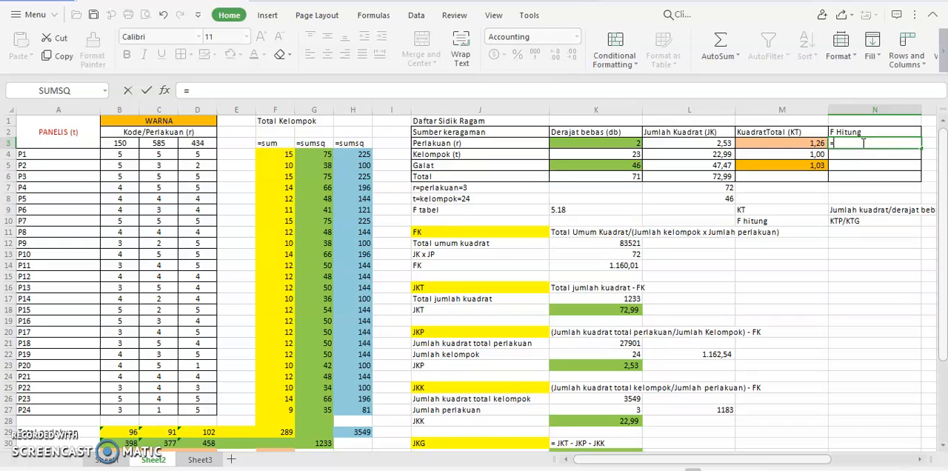
{"action": "left_click", "coordinate": [806, 145]}
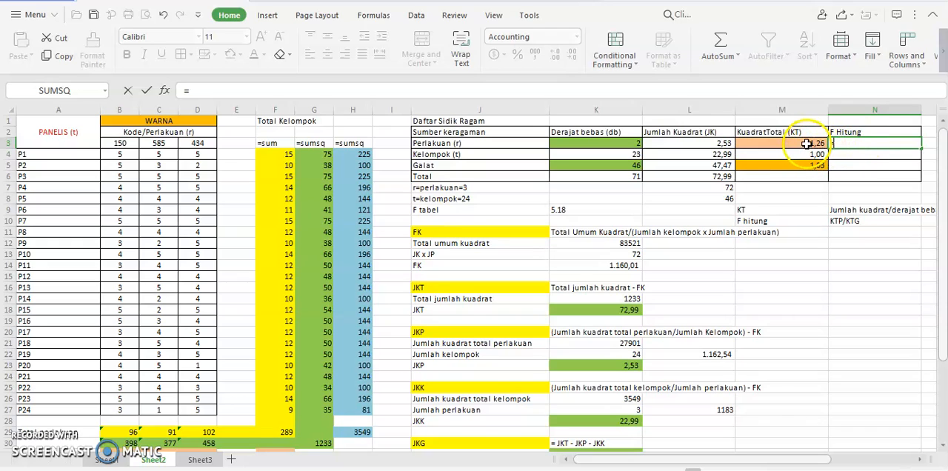
{"action": "type", "text": "/"}
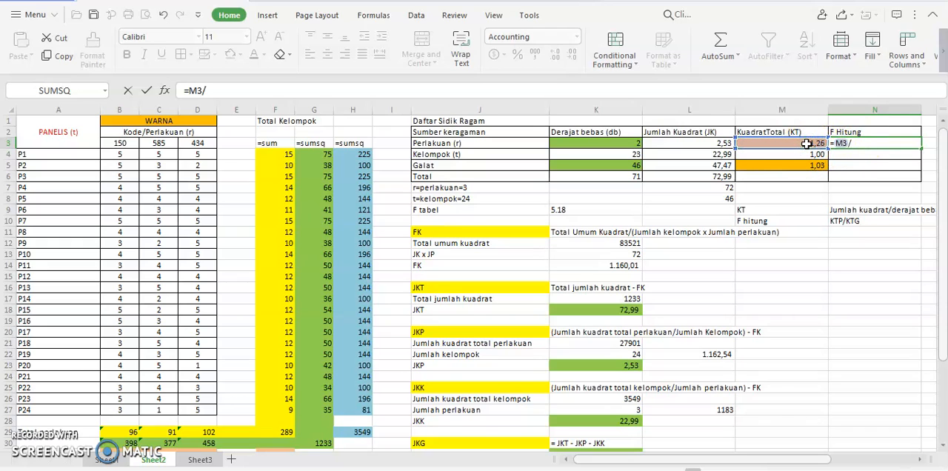
{"action": "left_click", "coordinate": [795, 166]}
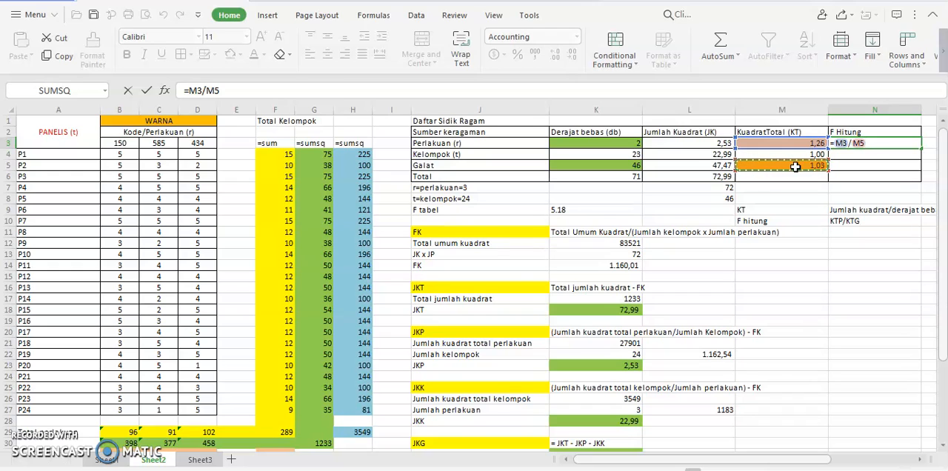
{"action": "key", "text": "Return"}
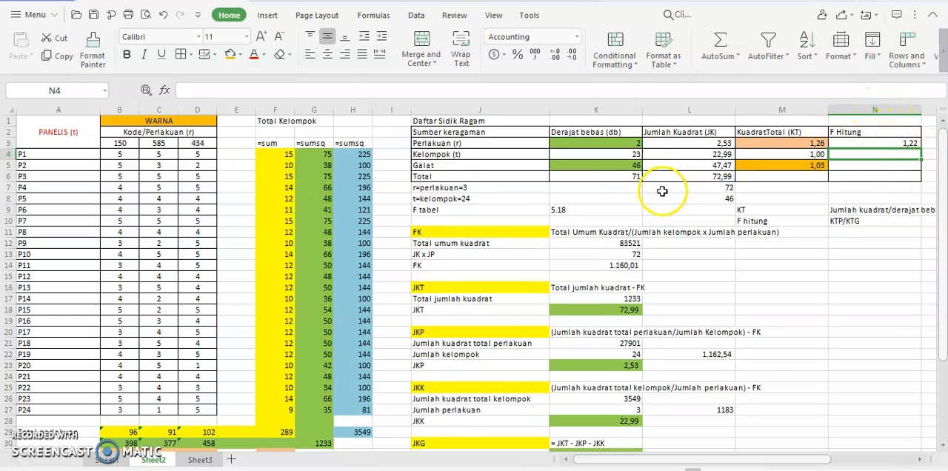
Highlight the F tabel label in J9 with a light red fill.
{"action": "left_click", "coordinate": [464, 210]}
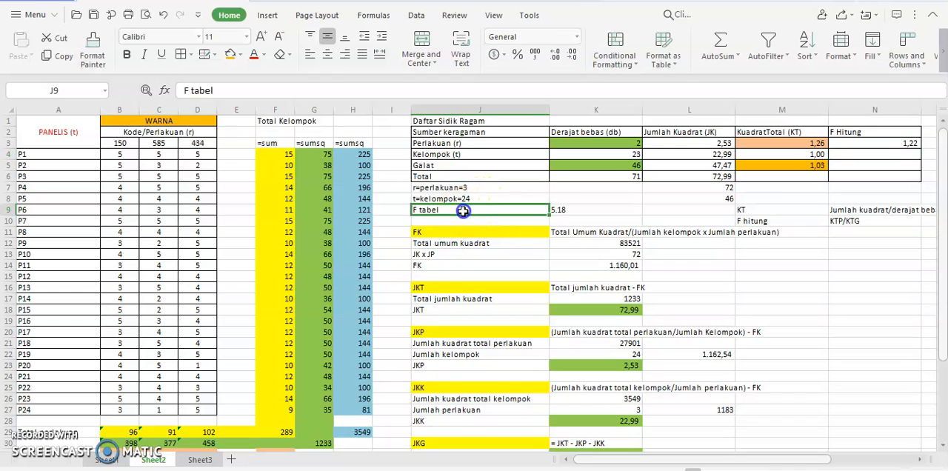
{"action": "left_click", "coordinate": [240, 56]}
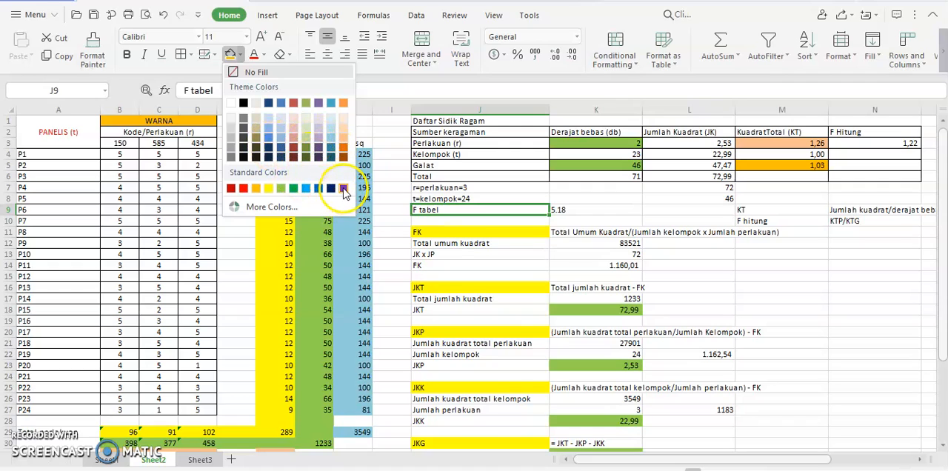
{"action": "left_click", "coordinate": [294, 143]}
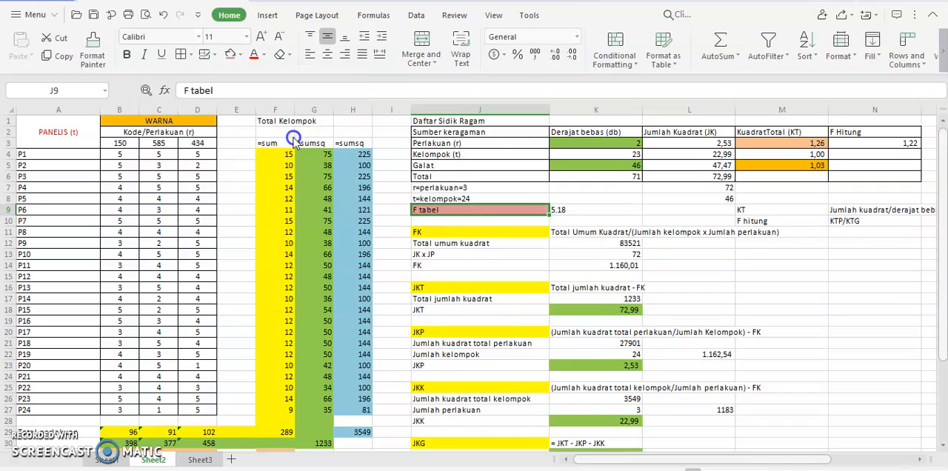
{"action": "left_click", "coordinate": [709, 275]}
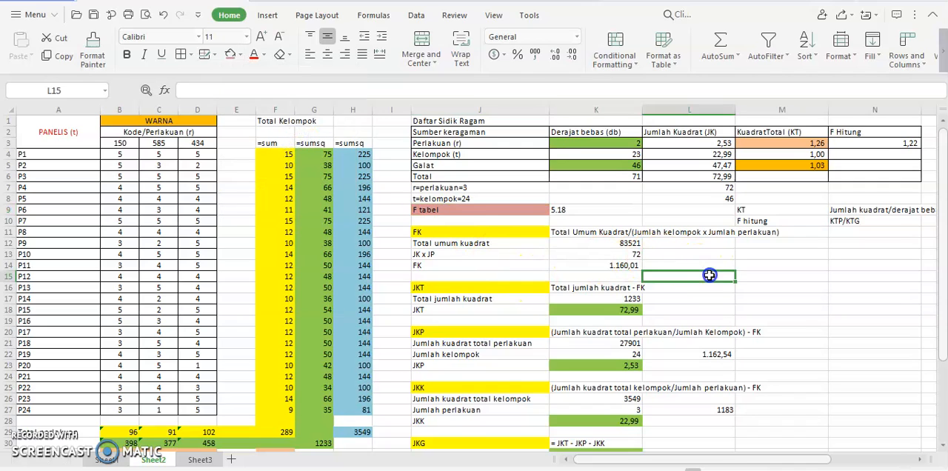
Switch to the presentation EV Praktek Uji Hedonik-Analisis.pptx and show the "Bagaimana cara melihat F tabel?" slide full screen.
{"action": "left_click", "coordinate": [583, 208]}
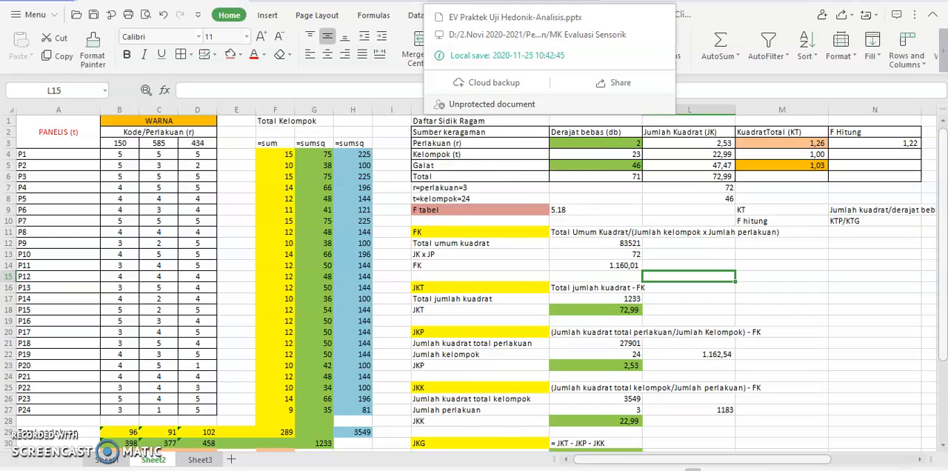
{"action": "left_click", "coordinate": [513, 1]}
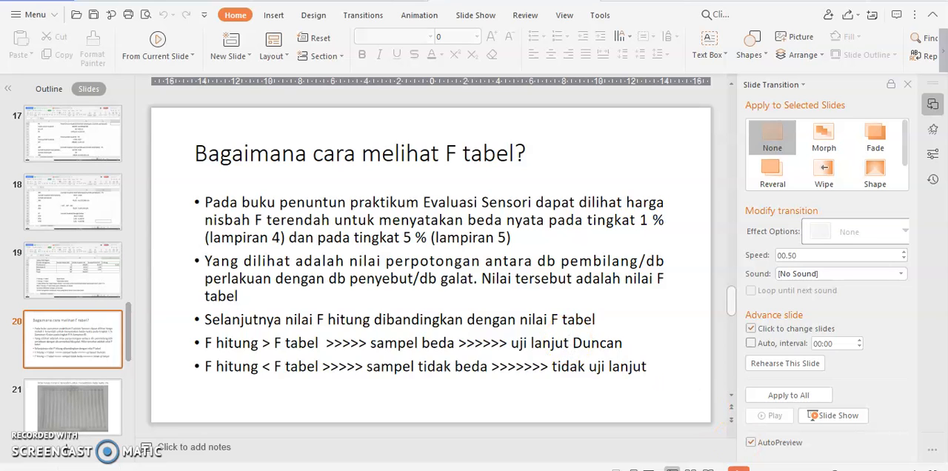
{"action": "left_click", "coordinate": [738, 469]}
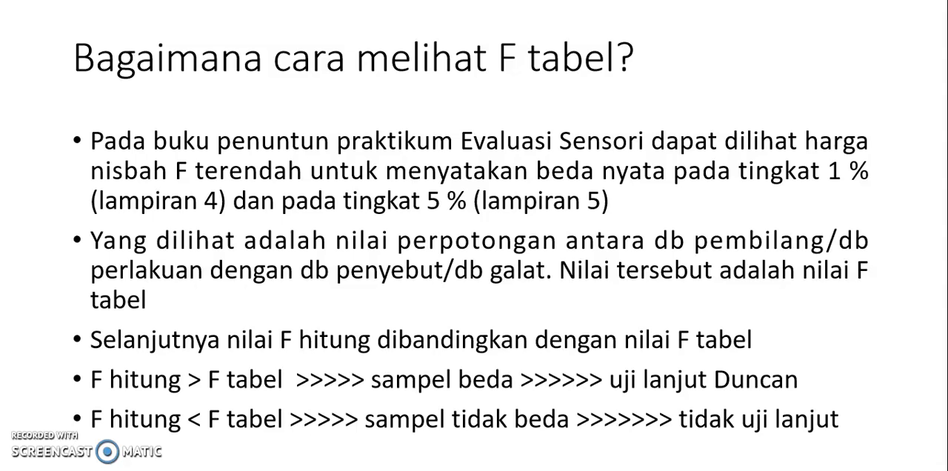